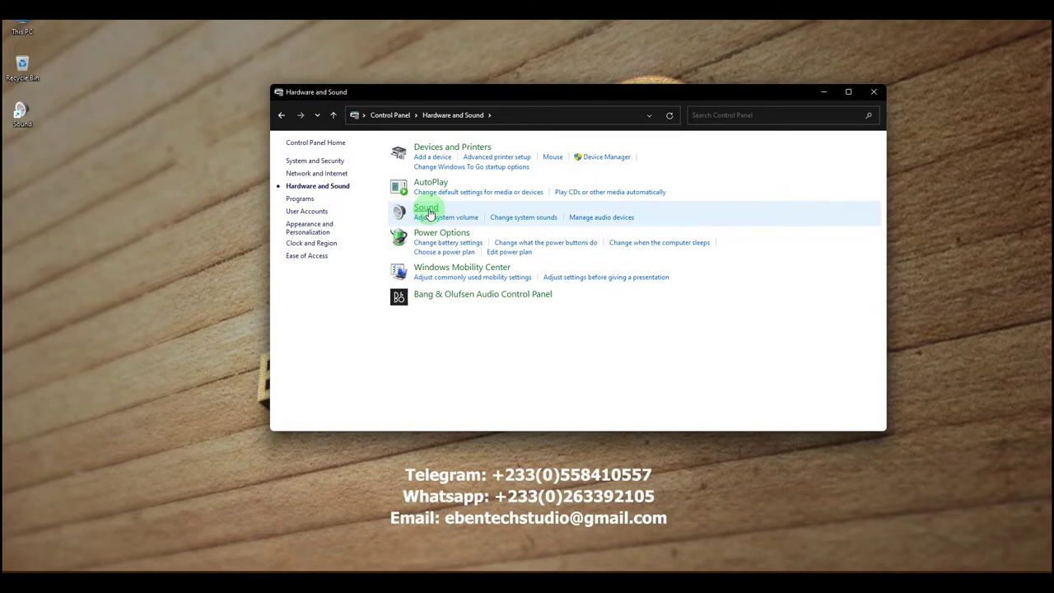
Select the USB Multimedia Audio Device microphone on the Sound dialog's Recording tab.
{"action": "left_click_drag", "start_coordinate": [243, 129], "coordinate": [555, 141]}
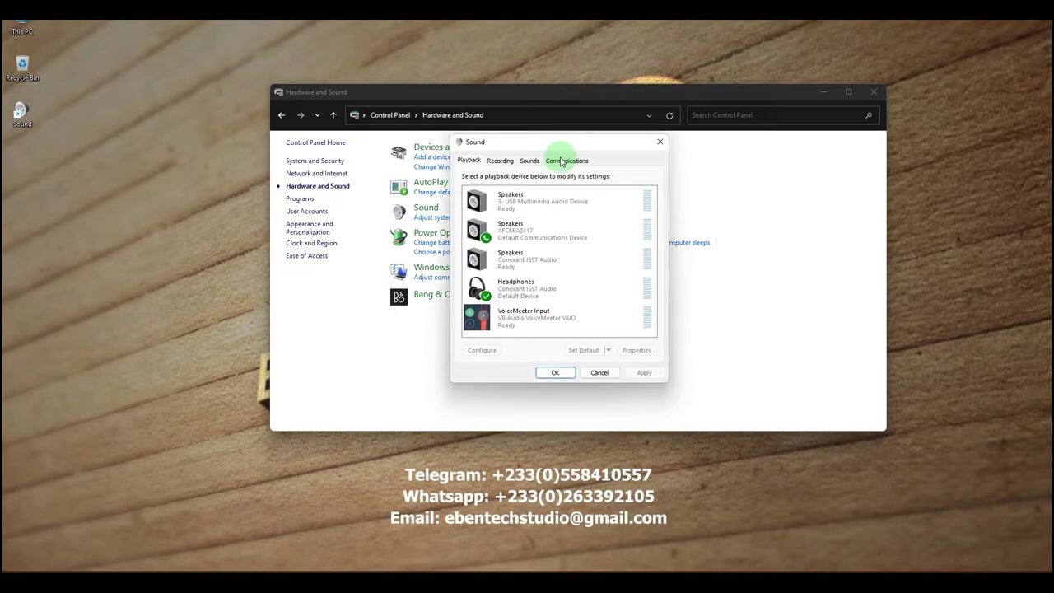
{"action": "left_click", "coordinate": [504, 162]}
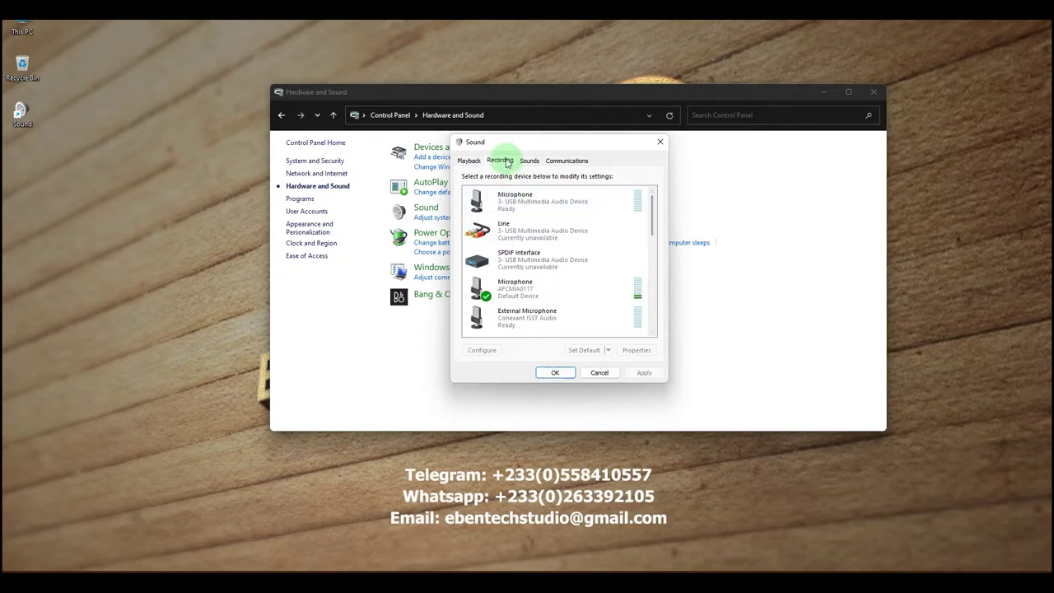
{"action": "left_click", "coordinate": [509, 202]}
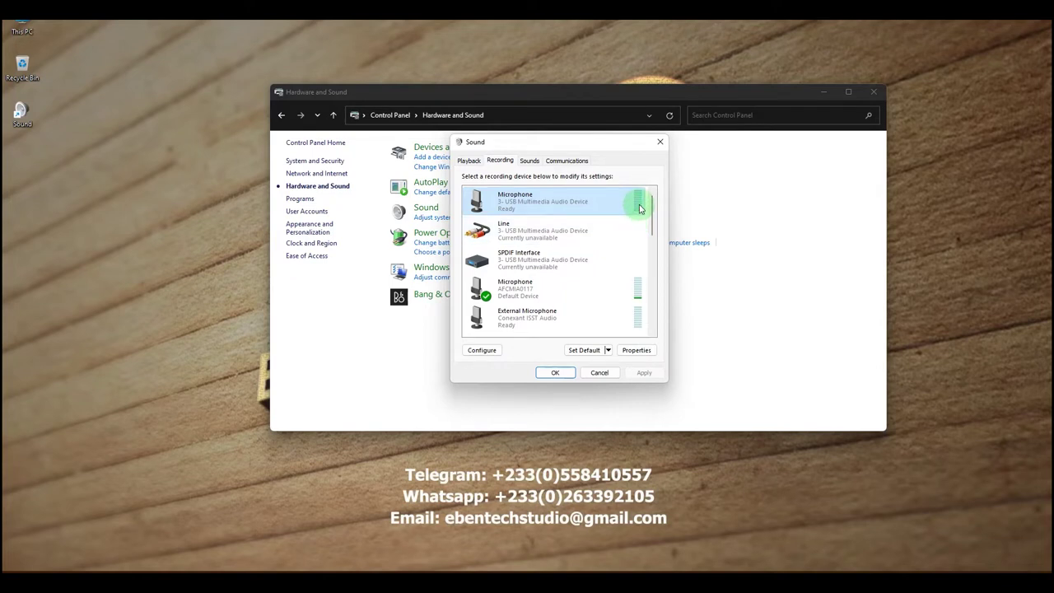
Turn the USB microphone's 'Listen to this device' on, then off, applying each change.
{"action": "double_click", "coordinate": [596, 207]}
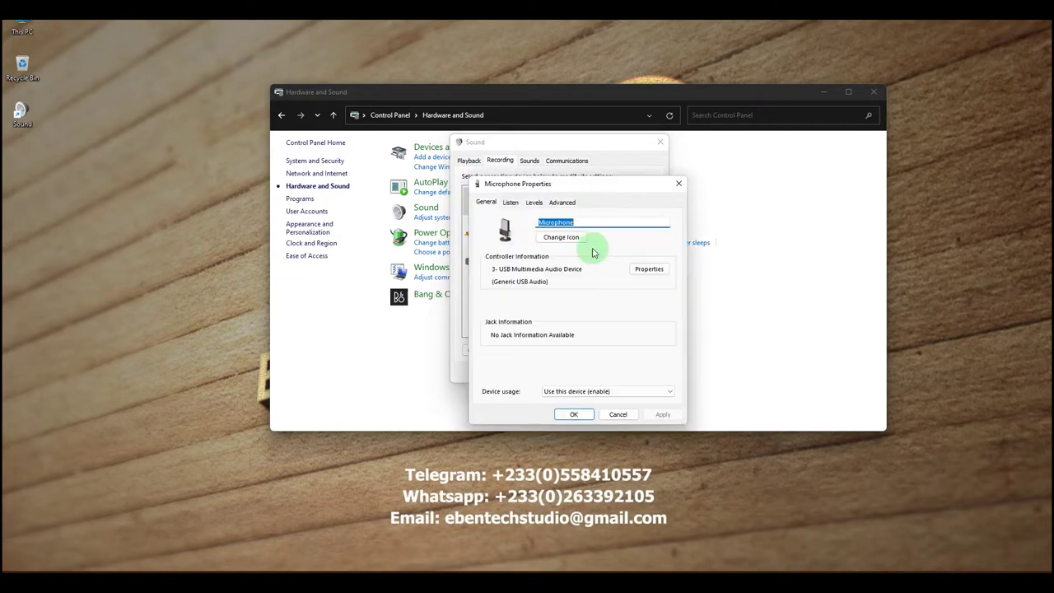
{"action": "left_click", "coordinate": [510, 202]}
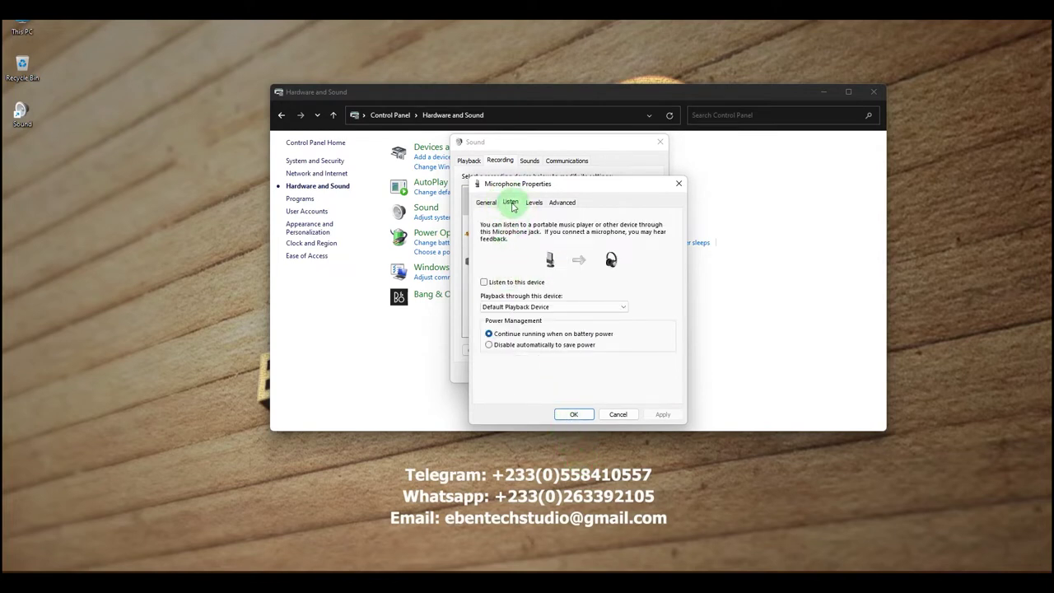
{"action": "left_click_drag", "start_coordinate": [539, 179], "coordinate": [681, 176]}
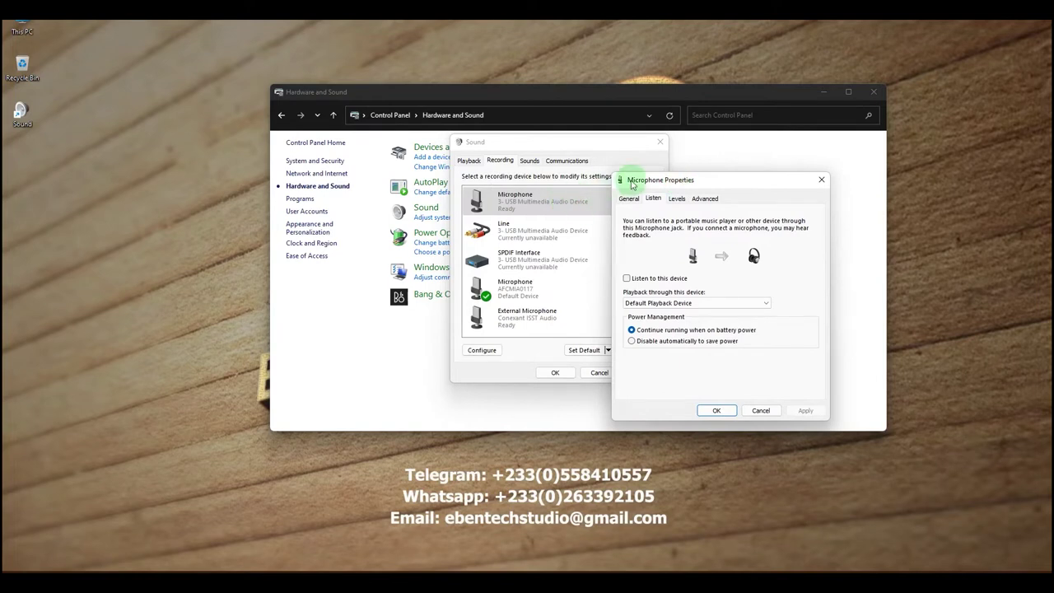
{"action": "left_click_drag", "start_coordinate": [686, 181], "coordinate": [550, 182]}
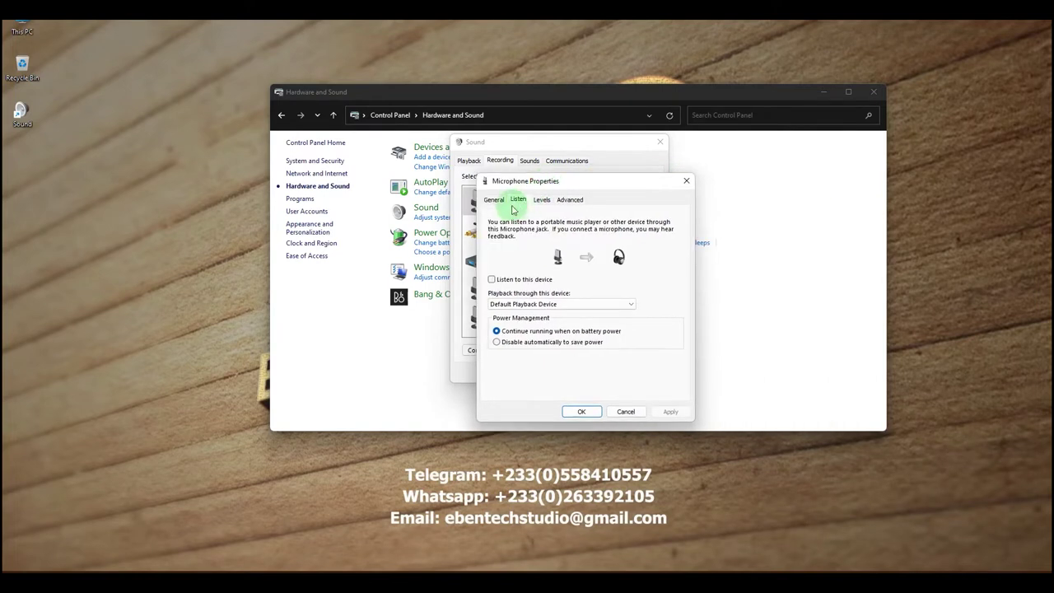
{"action": "left_click", "coordinate": [493, 280]}
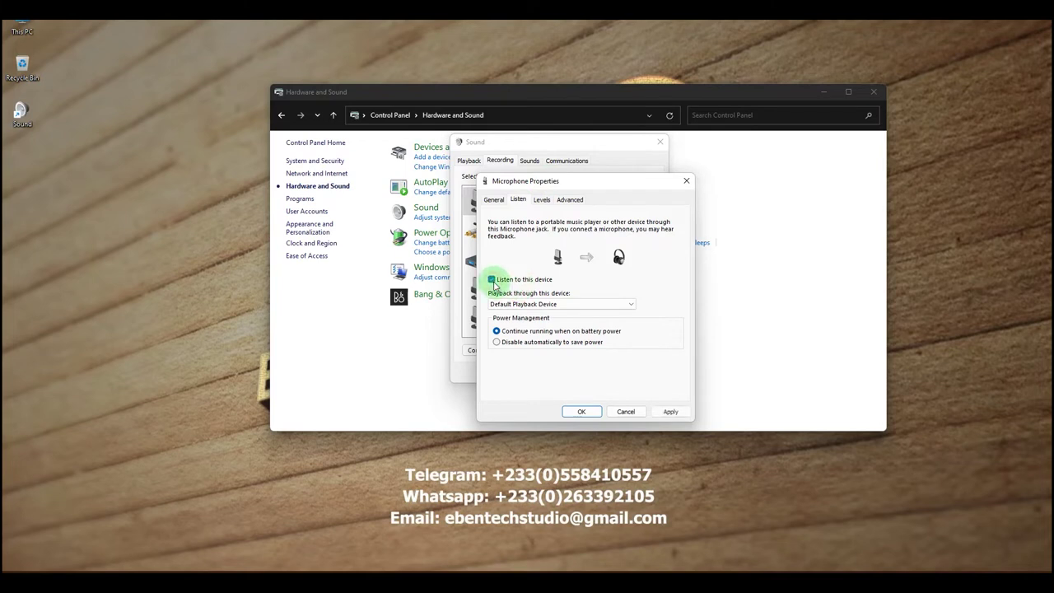
{"action": "left_click", "coordinate": [670, 411]}
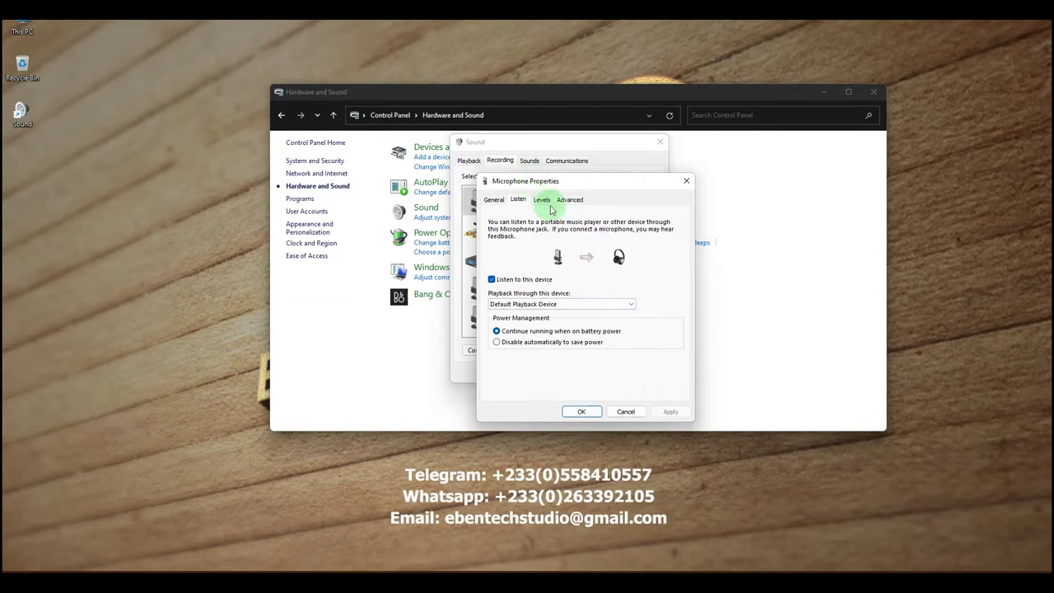
{"action": "left_click", "coordinate": [492, 279]}
{"action": "left_click", "coordinate": [670, 411]}
Check the microphone's input level of 12 on the Levels tab and close Properties.
{"action": "left_click_drag", "start_coordinate": [584, 184], "coordinate": [698, 170]}
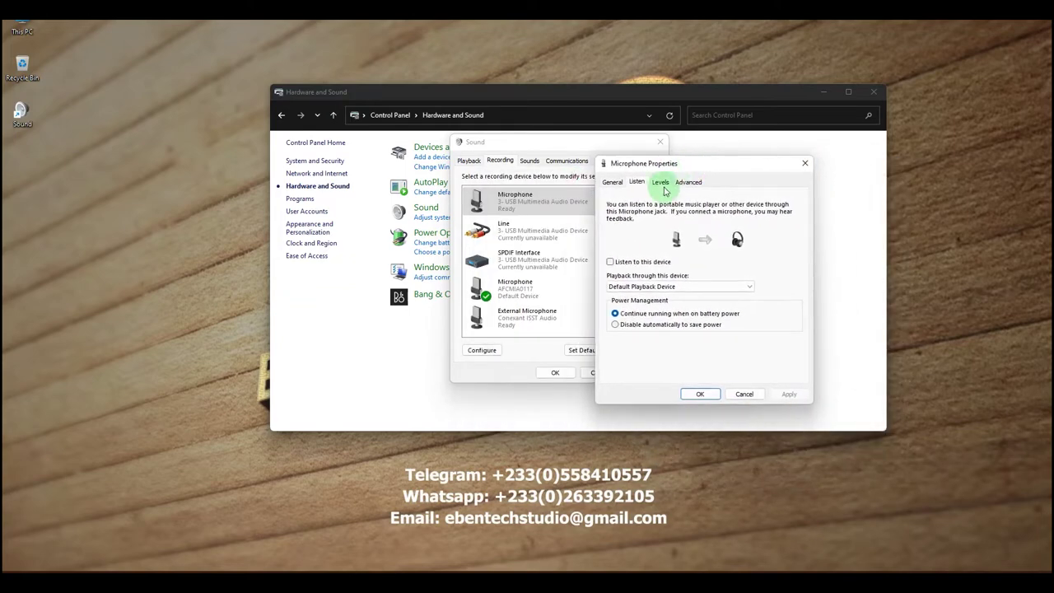
{"action": "left_click", "coordinate": [663, 186]}
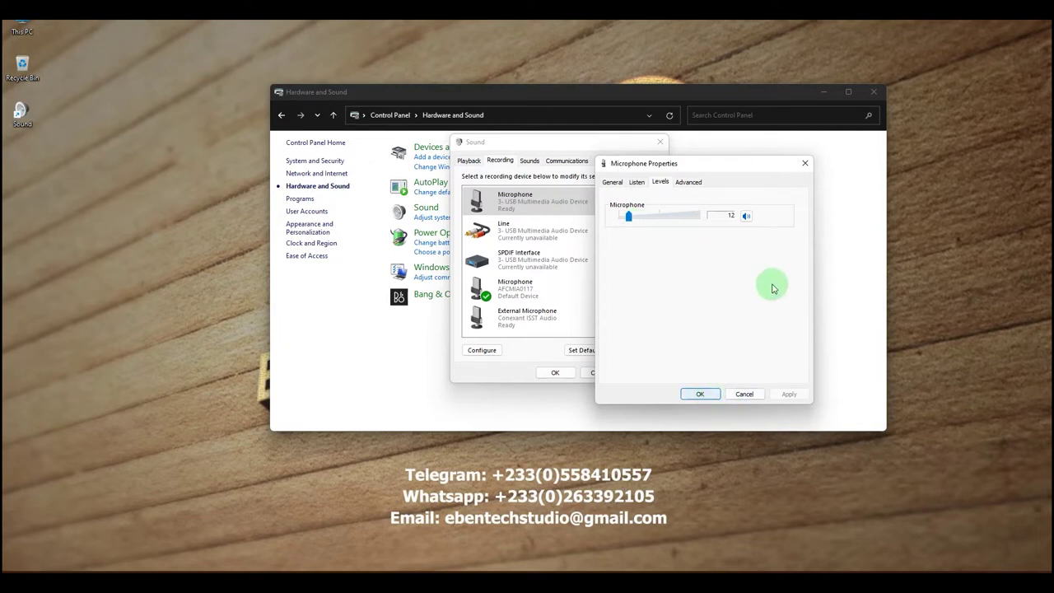
{"action": "left_click", "coordinate": [804, 163]}
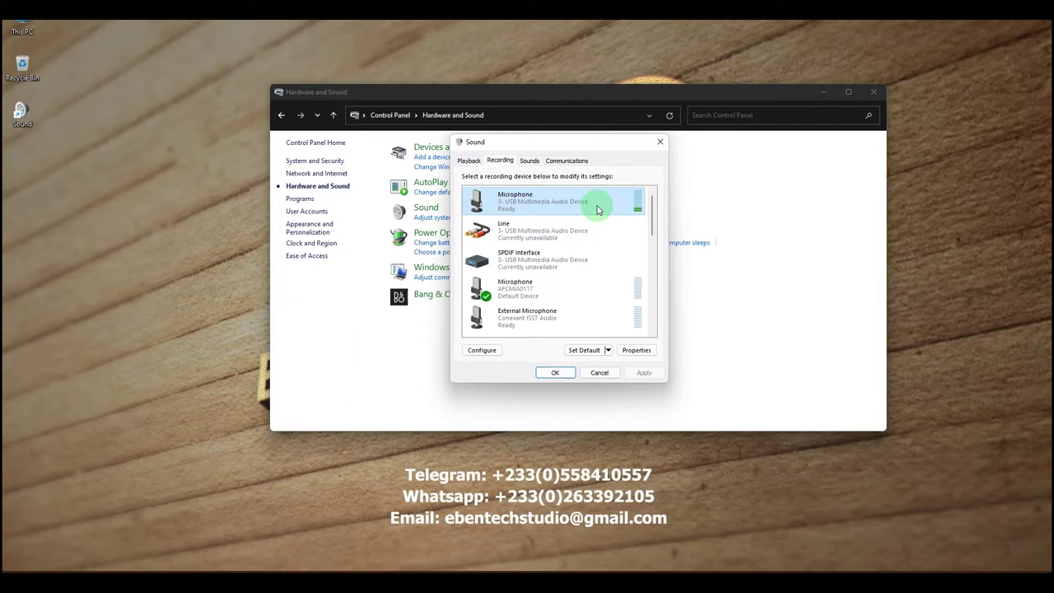
Inspect the USB Multimedia Audio Device speakers' properties and Loudness option, closing without changes.
{"action": "left_click", "coordinate": [475, 164]}
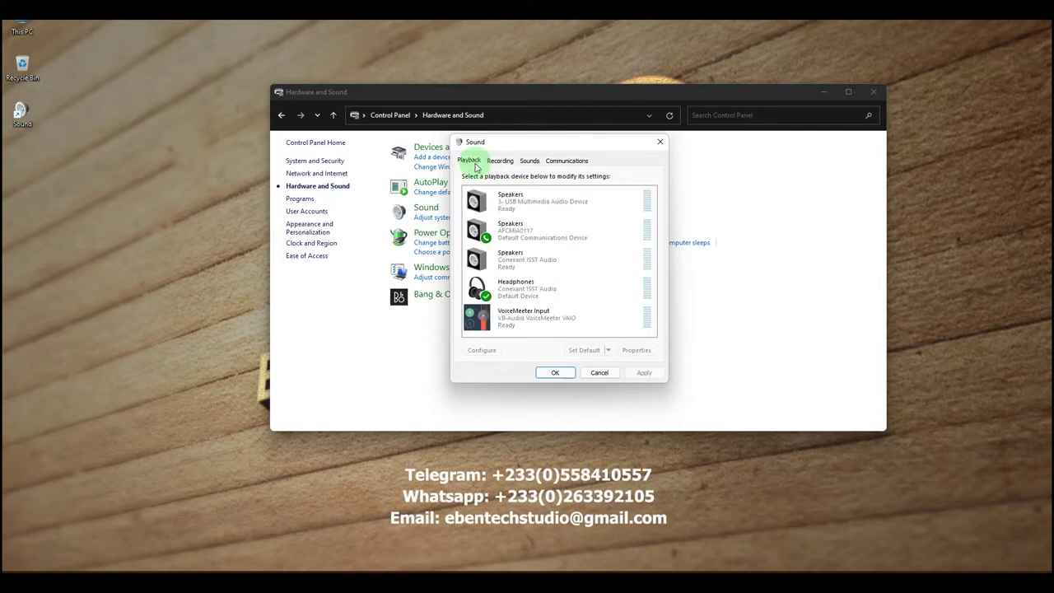
{"action": "left_click", "coordinate": [510, 205]}
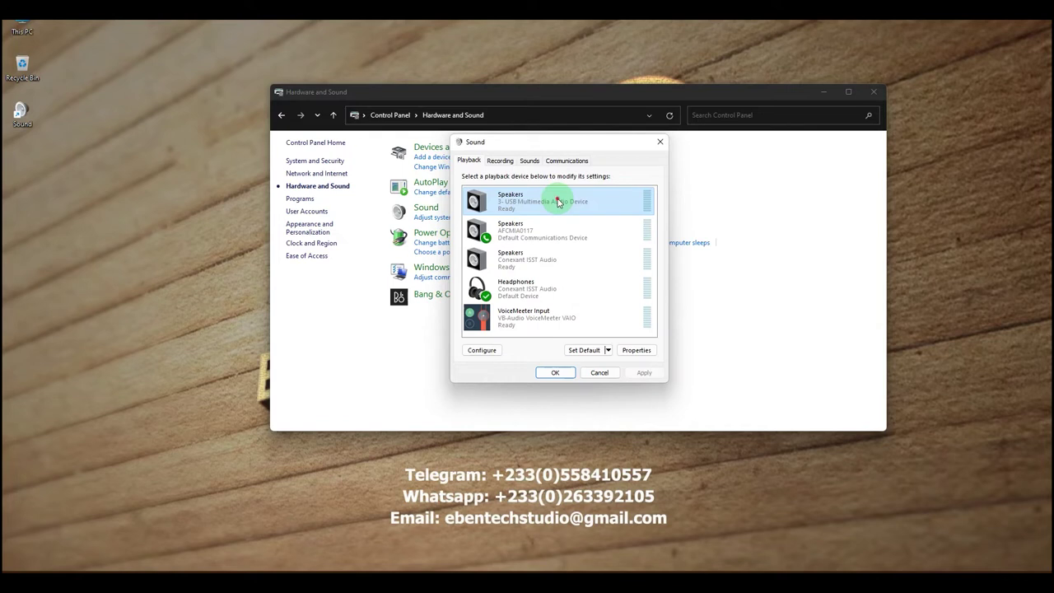
{"action": "double_click", "coordinate": [557, 200]}
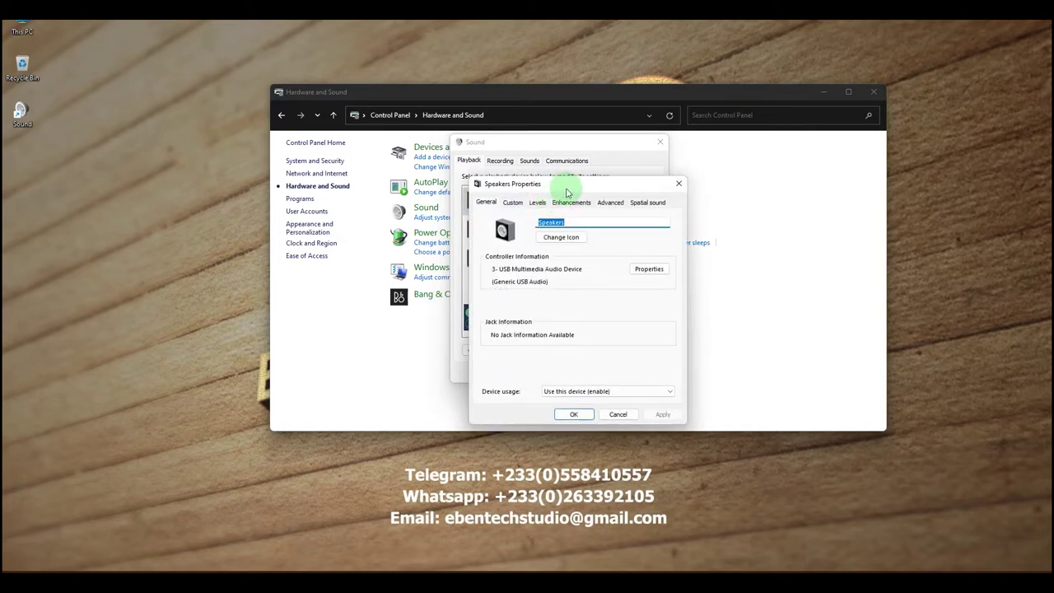
{"action": "left_click_drag", "start_coordinate": [565, 192], "coordinate": [544, 156]}
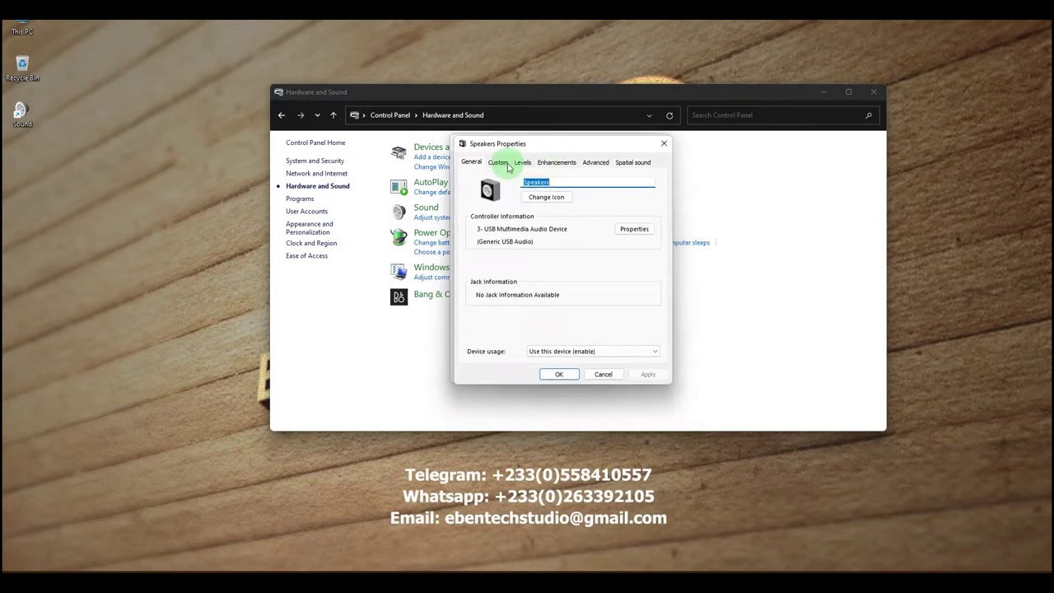
{"action": "left_click", "coordinate": [498, 162]}
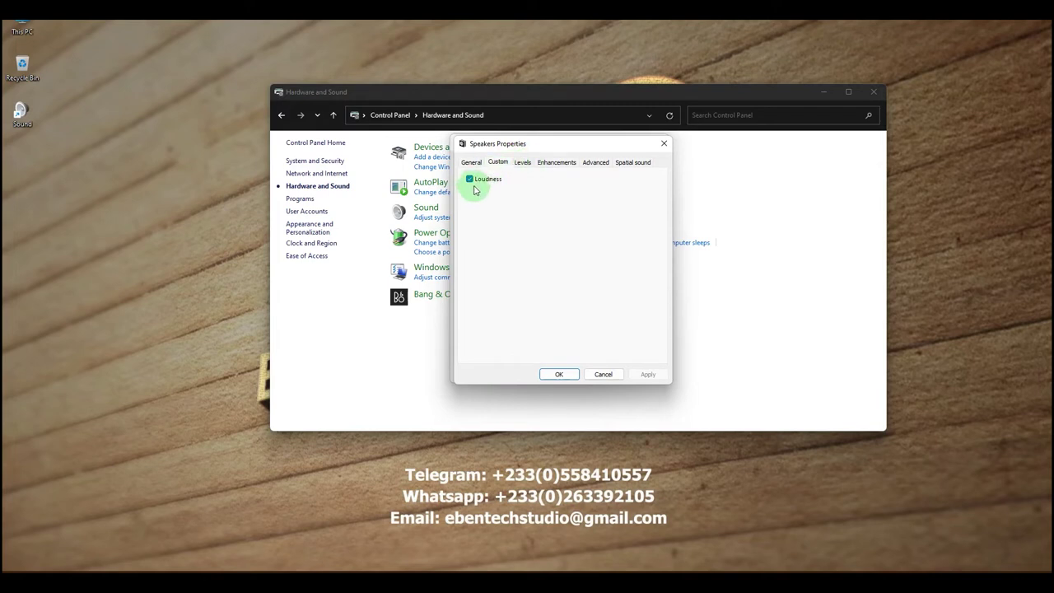
{"action": "left_click_drag", "start_coordinate": [520, 142], "coordinate": [639, 141]}
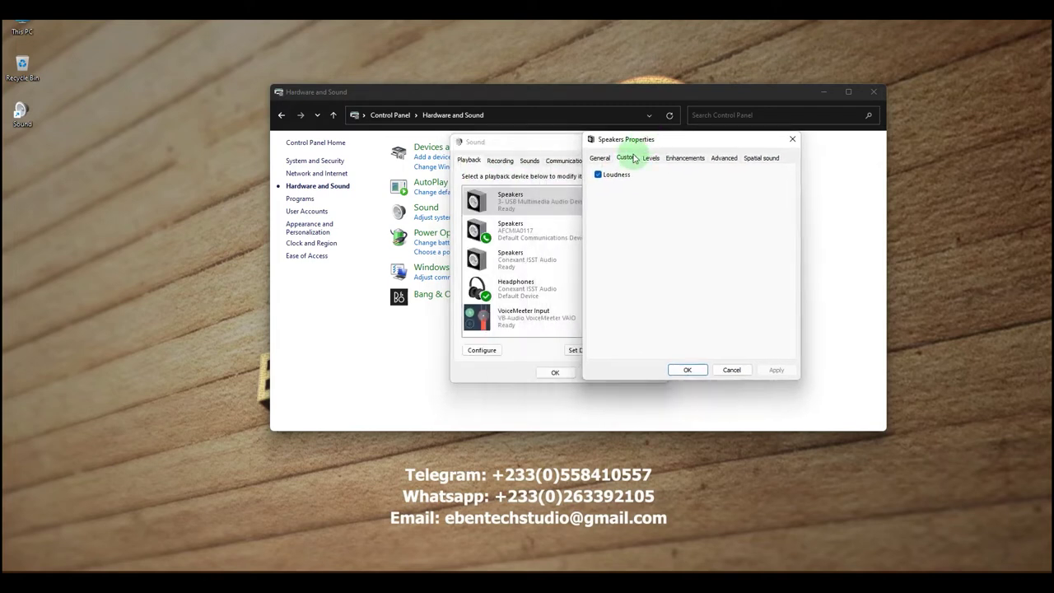
{"action": "left_click", "coordinate": [521, 206]}
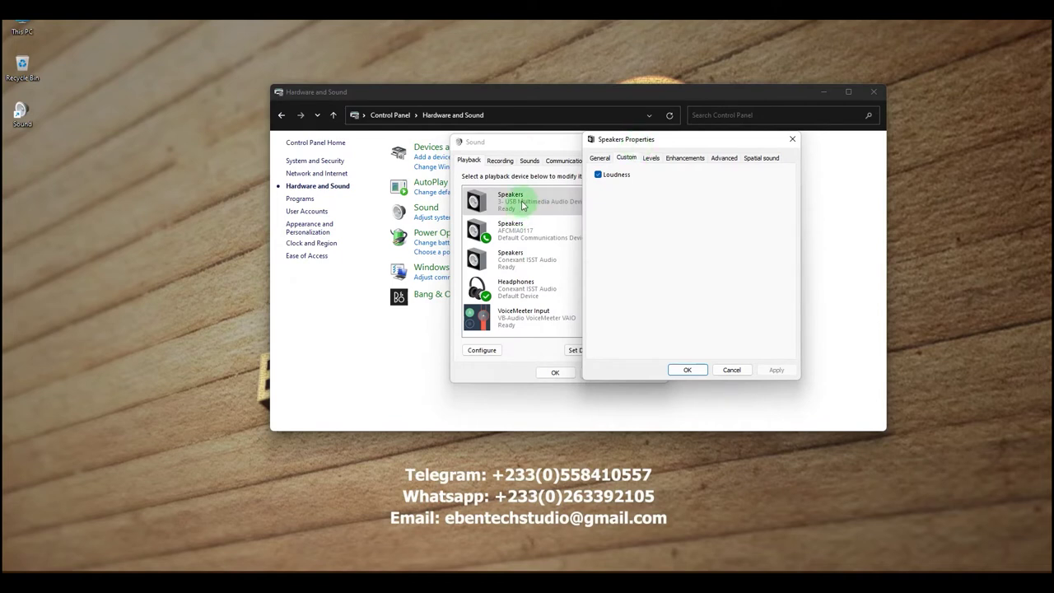
{"action": "left_click_drag", "start_coordinate": [675, 139], "coordinate": [564, 155]}
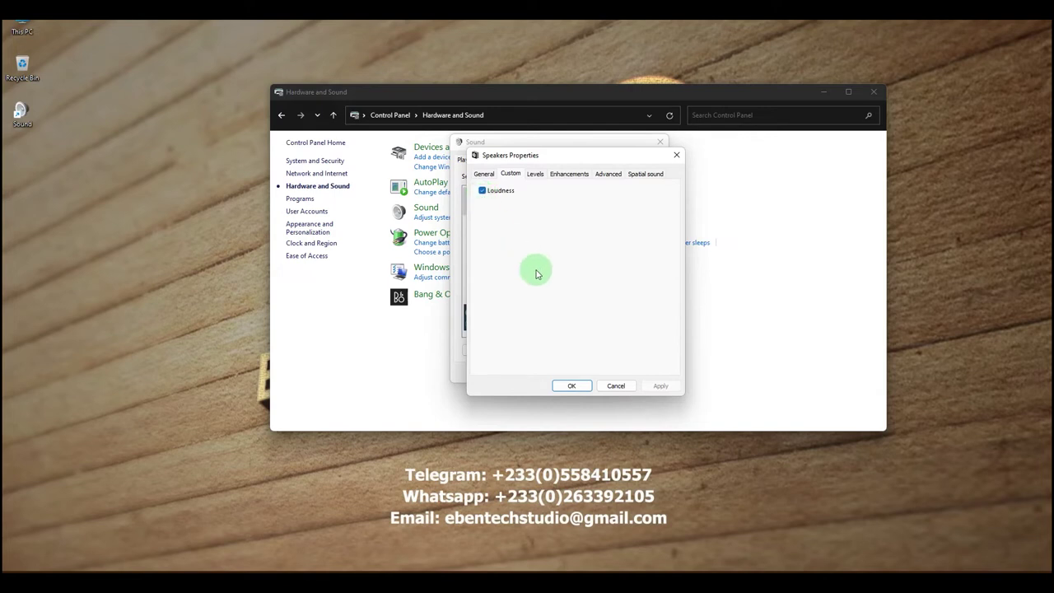
{"action": "left_click", "coordinate": [614, 385]}
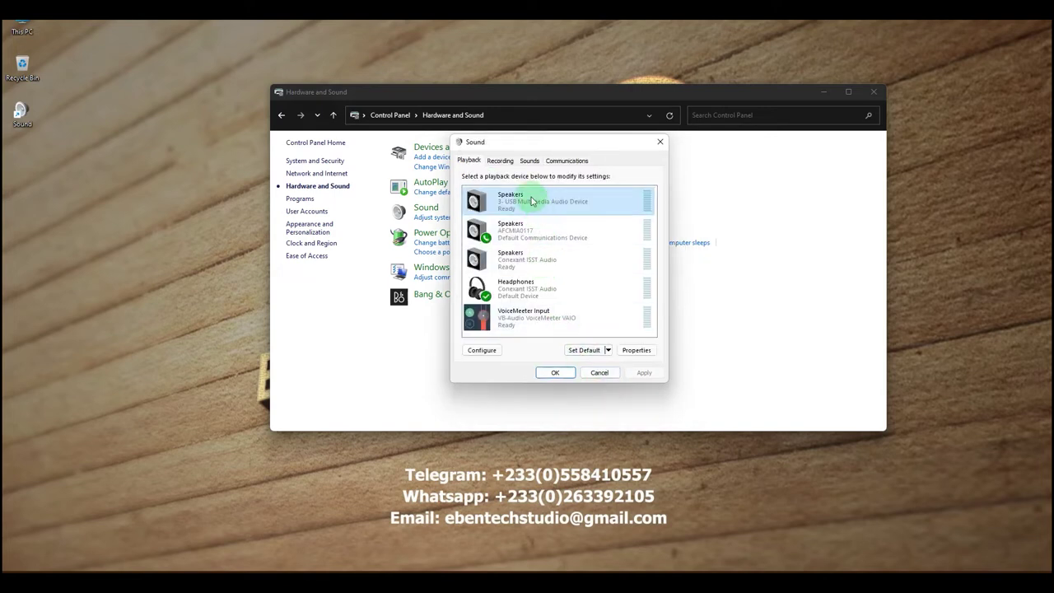
Review the Line input on Recording, then close Sound and minimise Hardware and Sound.
{"action": "left_click", "coordinate": [504, 161]}
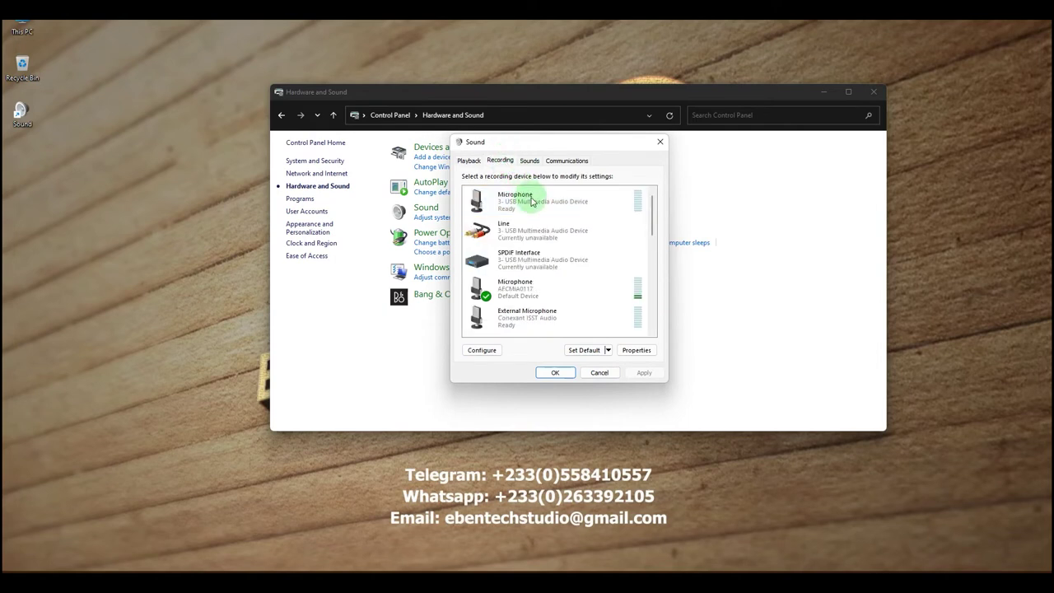
{"action": "left_click", "coordinate": [471, 228]}
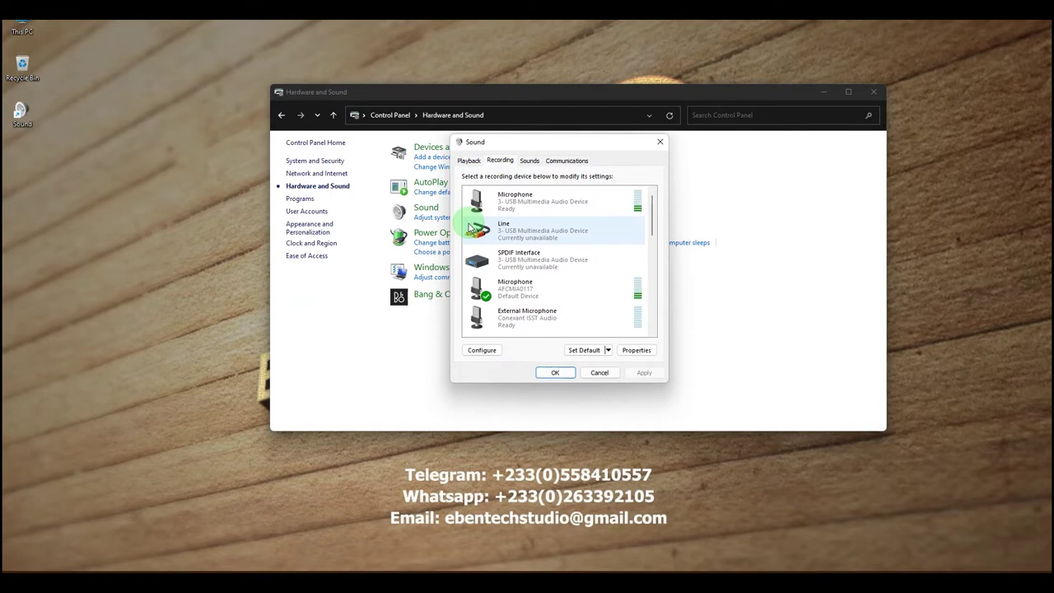
{"action": "left_click", "coordinate": [576, 145]}
{"action": "left_click_drag", "start_coordinate": [576, 145], "coordinate": [551, 148]}
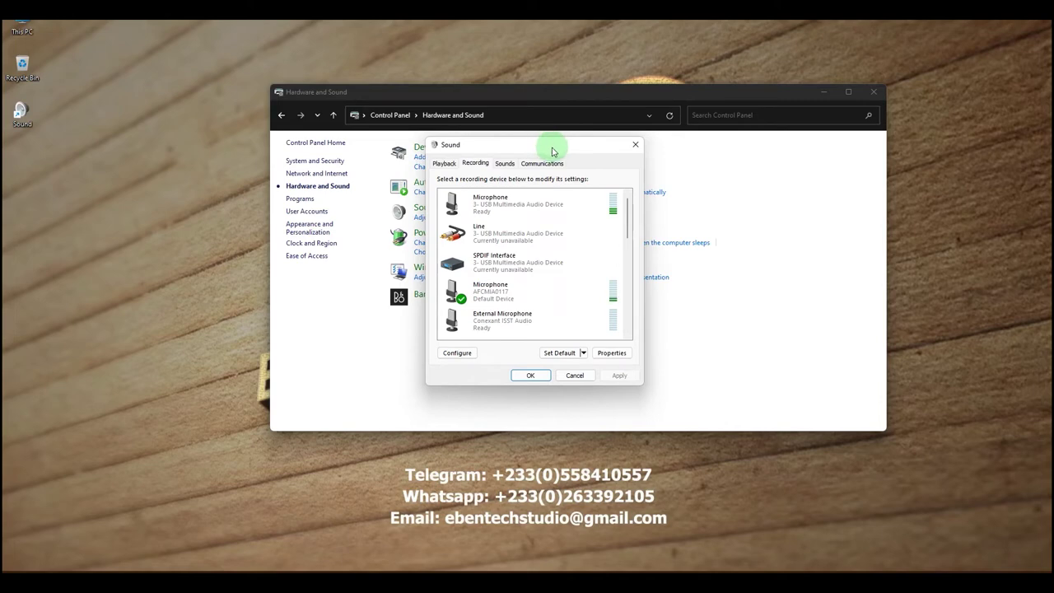
{"action": "left_click", "coordinate": [574, 375]}
{"action": "left_click", "coordinate": [824, 92]}
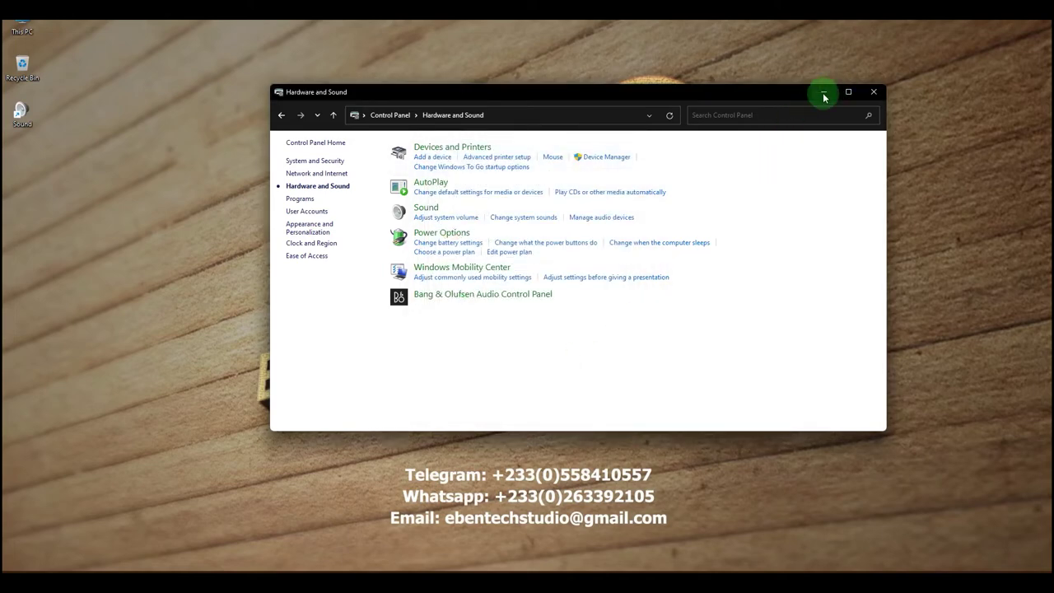
Restore Audacity and keep the USB Multimedia microphone as the recording device.
{"action": "left_click", "coordinate": [568, 568]}
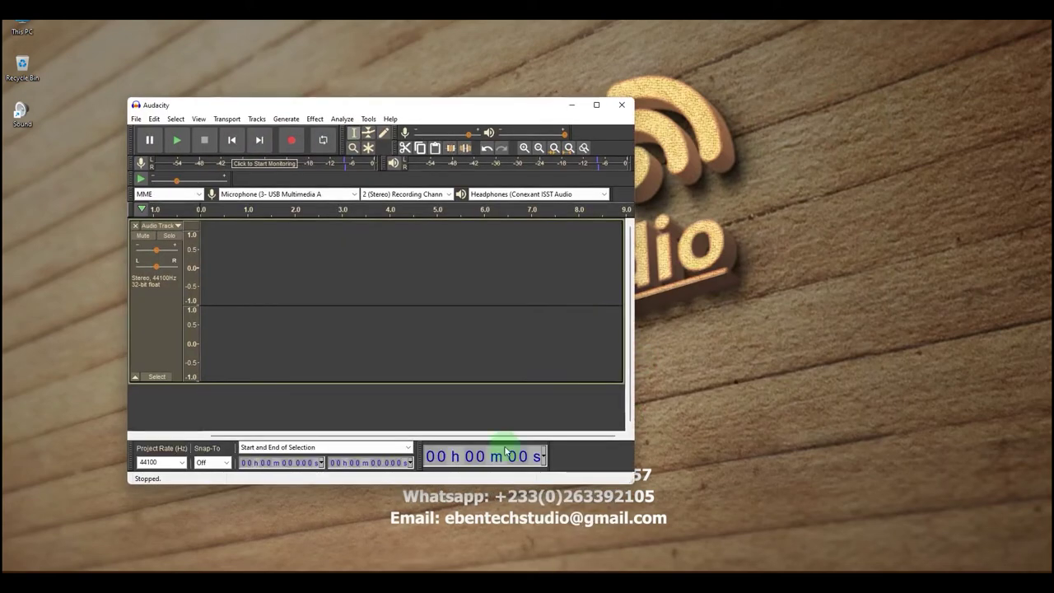
{"action": "left_click_drag", "start_coordinate": [377, 107], "coordinate": [521, 103]}
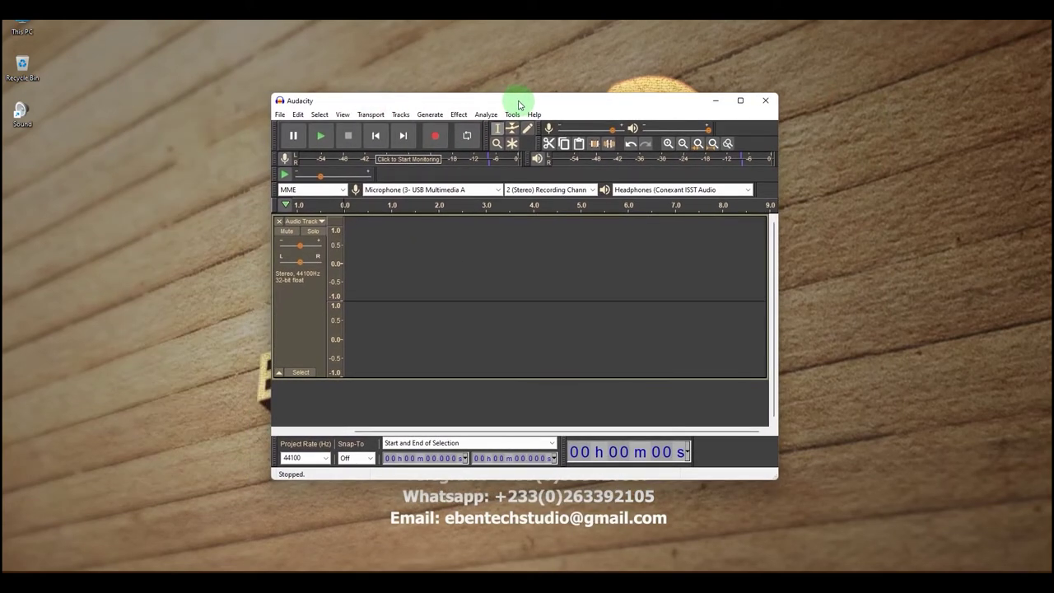
{"action": "left_click", "coordinate": [467, 191]}
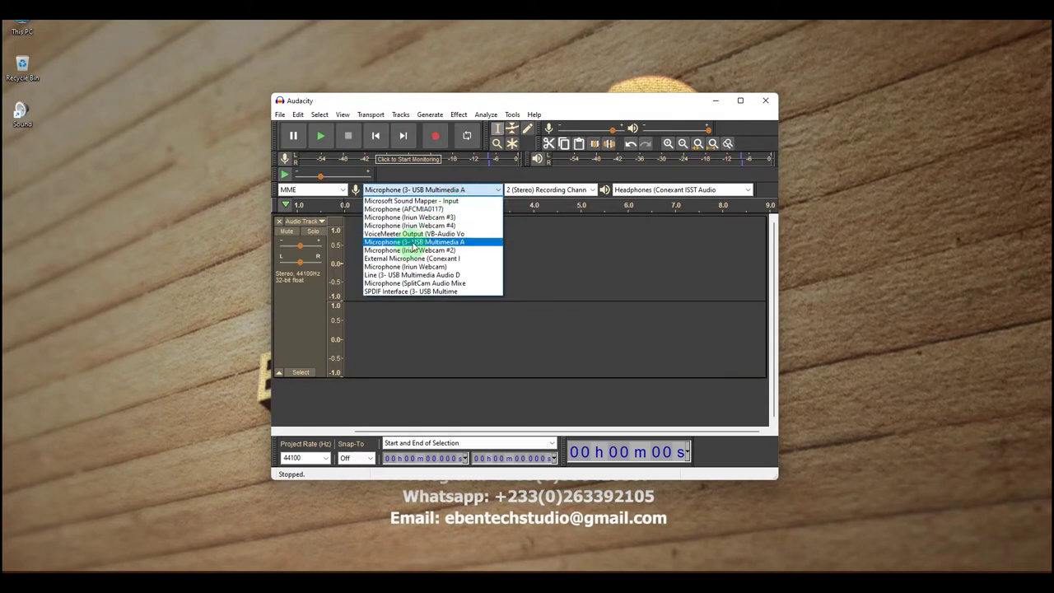
{"action": "left_click", "coordinate": [411, 245]}
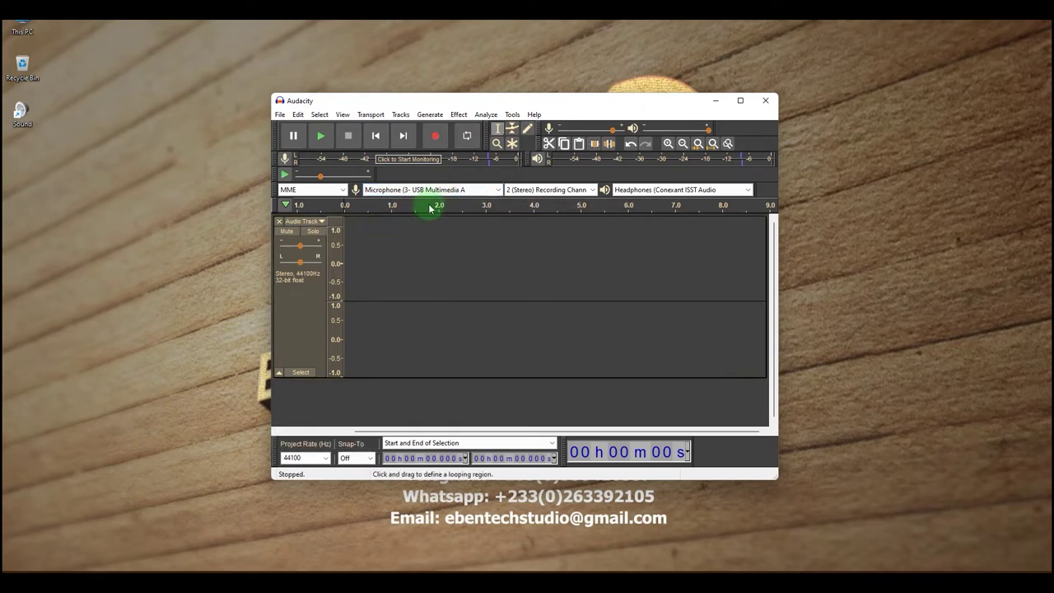
Record a roughly 15-second test track, stop it, and minimise Audacity.
{"action": "left_click", "coordinate": [435, 137]}
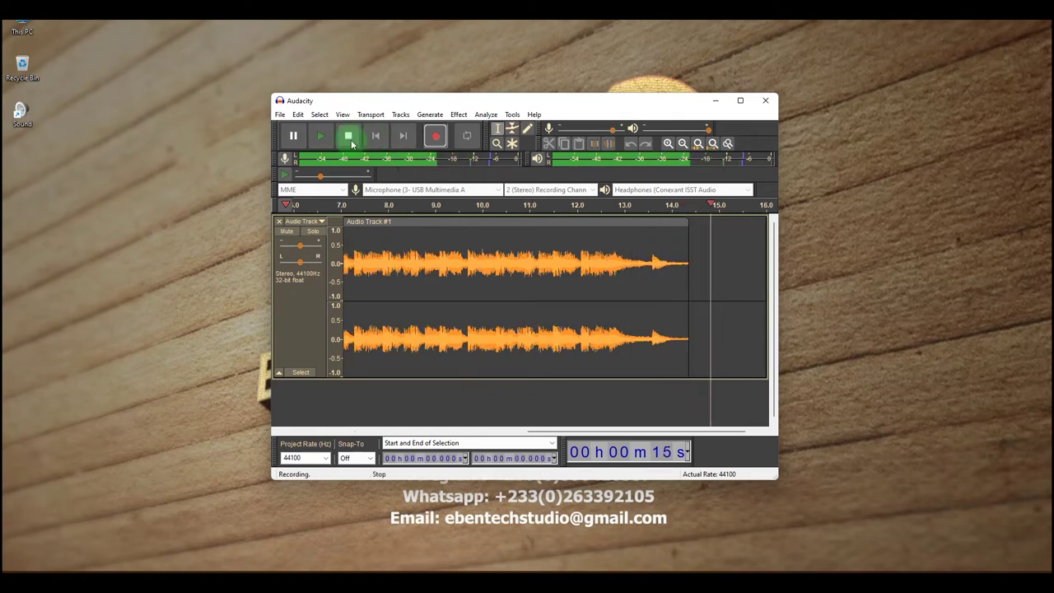
{"action": "left_click", "coordinate": [348, 137]}
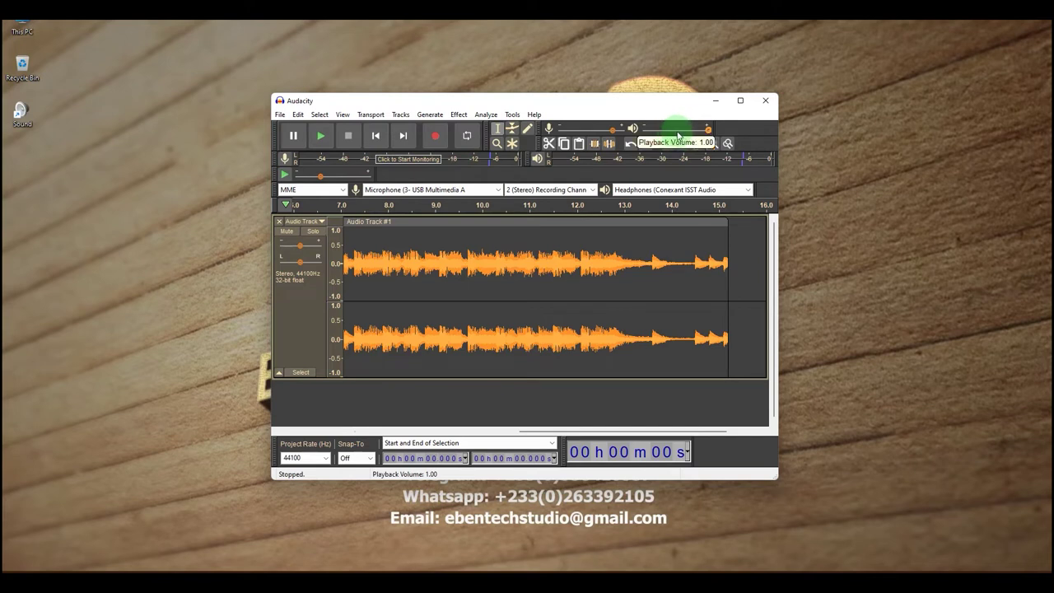
{"action": "mouse_move", "coordinate": [610, 132]}
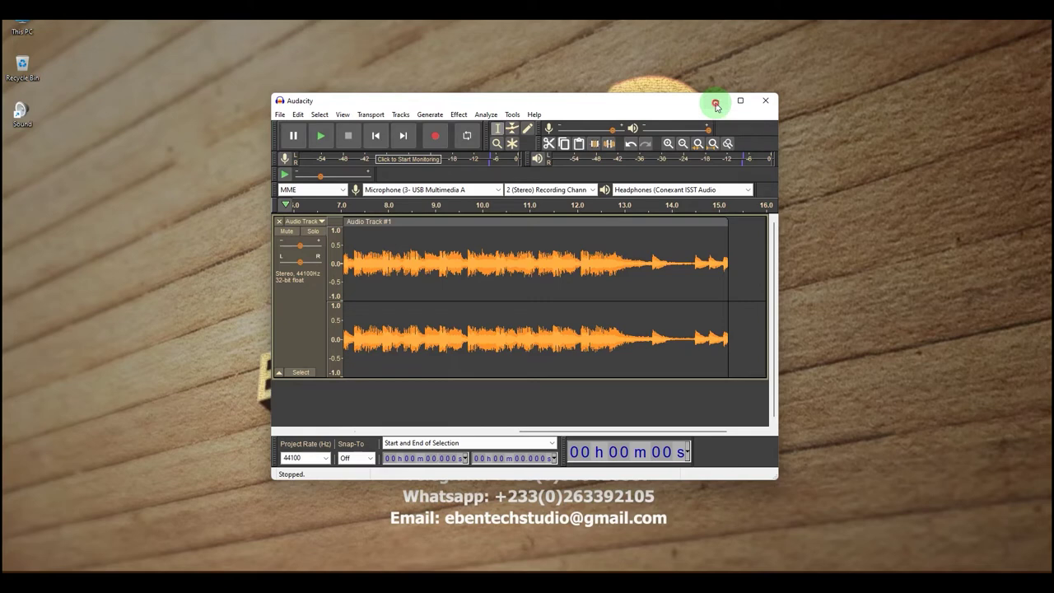
{"action": "left_click", "coordinate": [715, 103]}
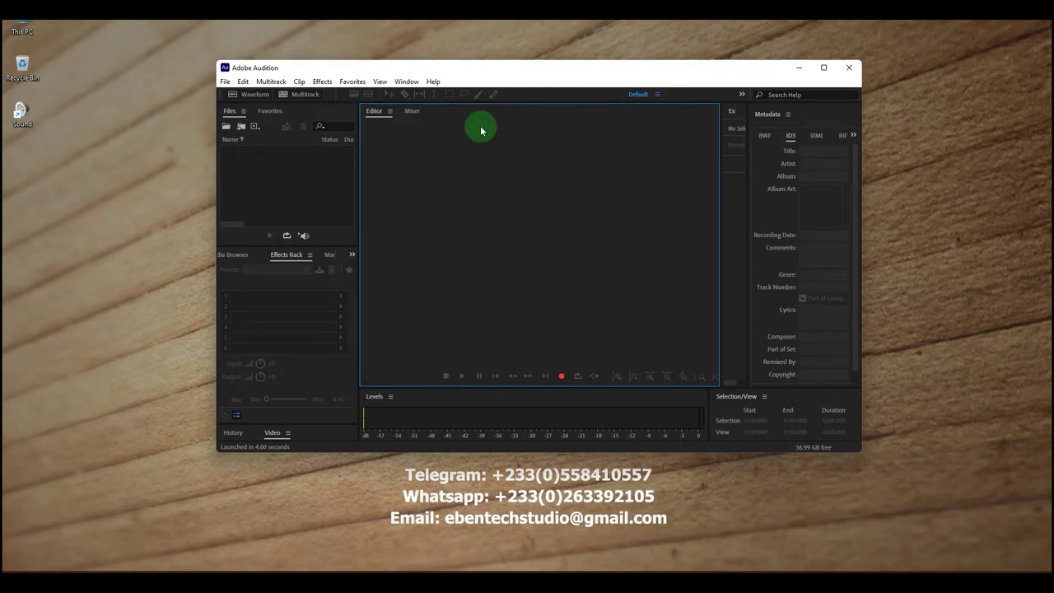
In Audio Hardware preferences, choose the USB microphone as input and Headphones (Conexant ISST Audio) as output.
{"action": "left_click", "coordinate": [243, 82]}
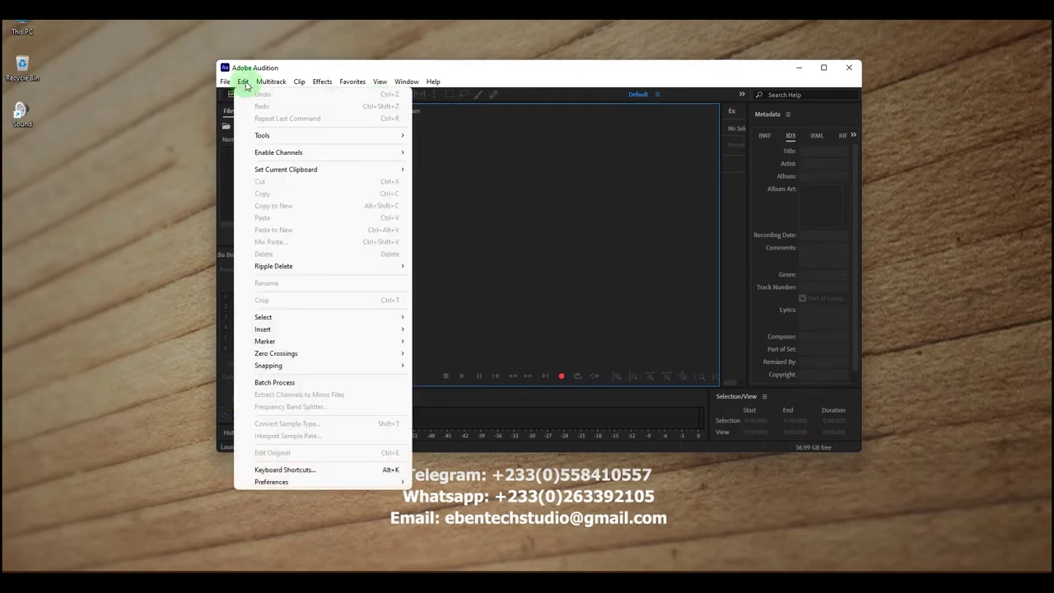
{"action": "mouse_move", "coordinate": [277, 482]}
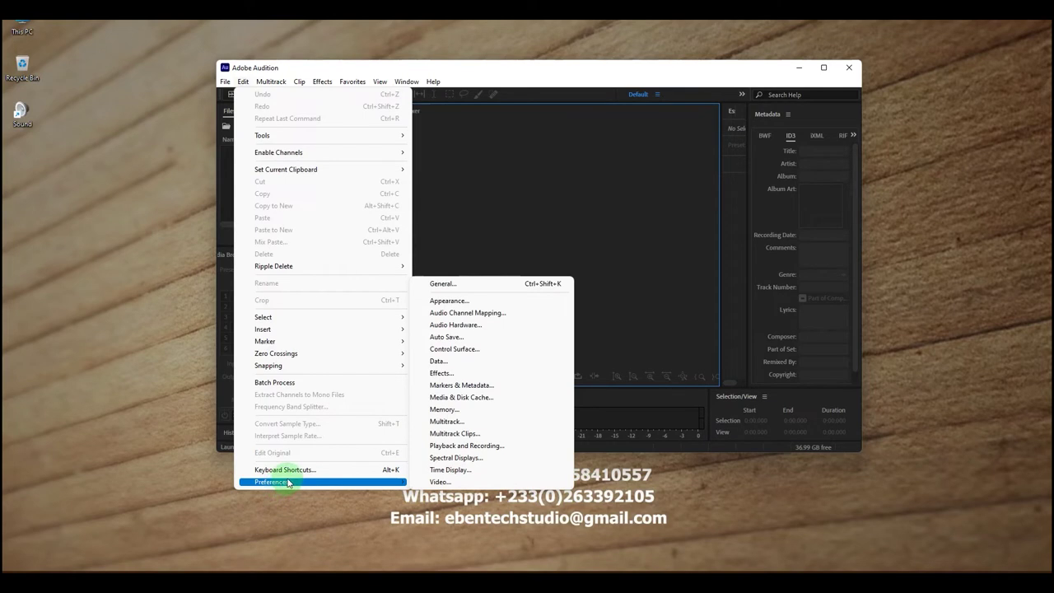
{"action": "left_click", "coordinate": [468, 327]}
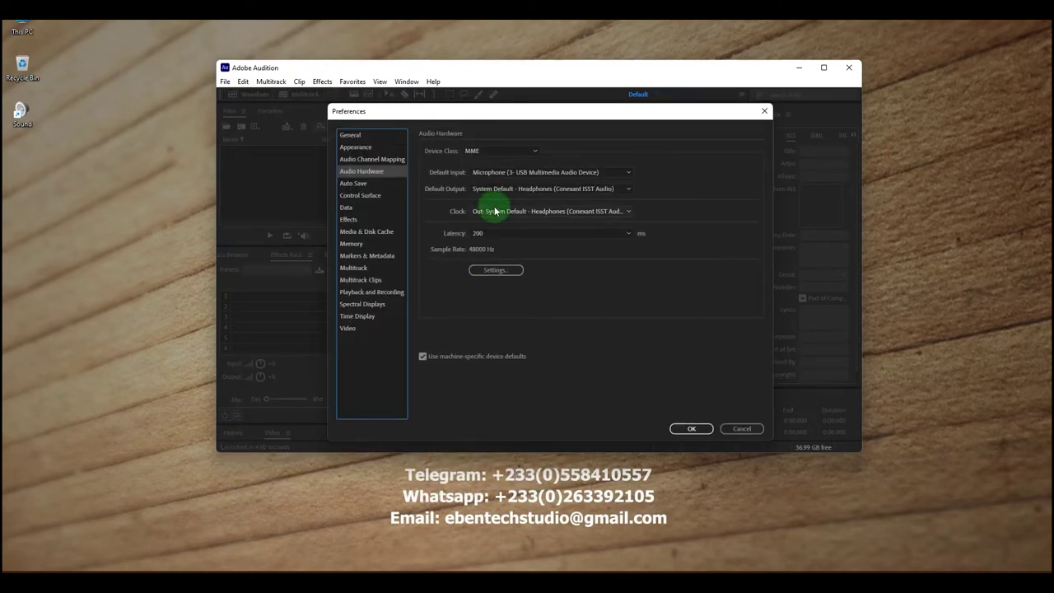
{"action": "left_click", "coordinate": [570, 174]}
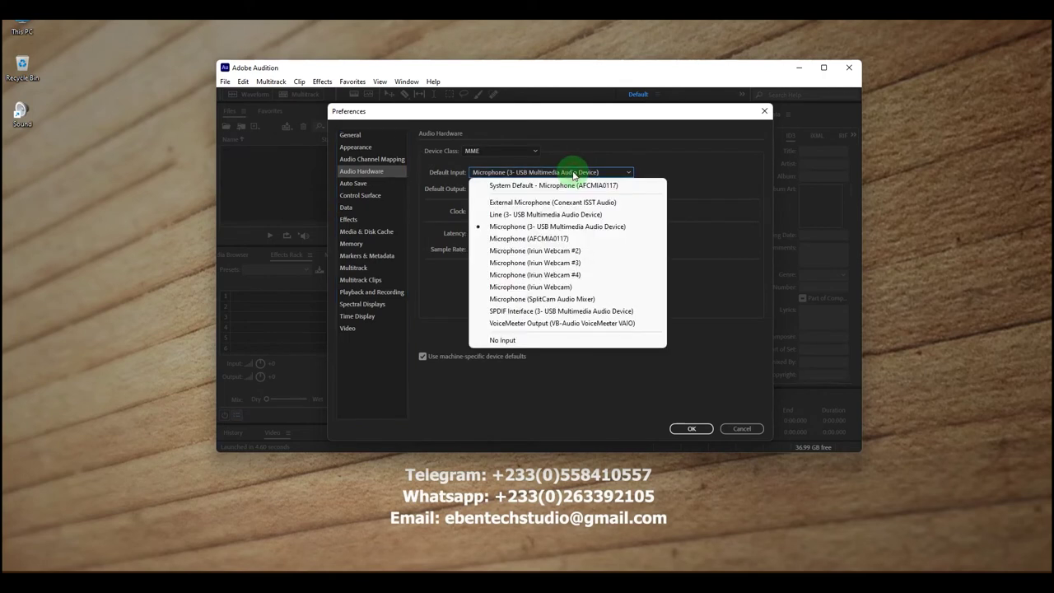
{"action": "left_click", "coordinate": [524, 228]}
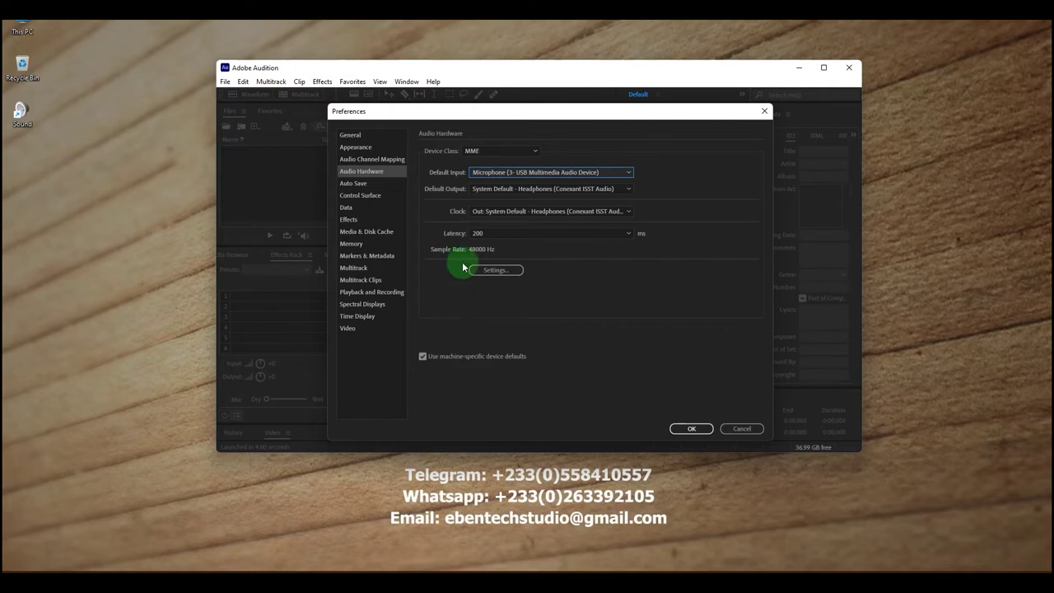
{"action": "left_click", "coordinate": [534, 190]}
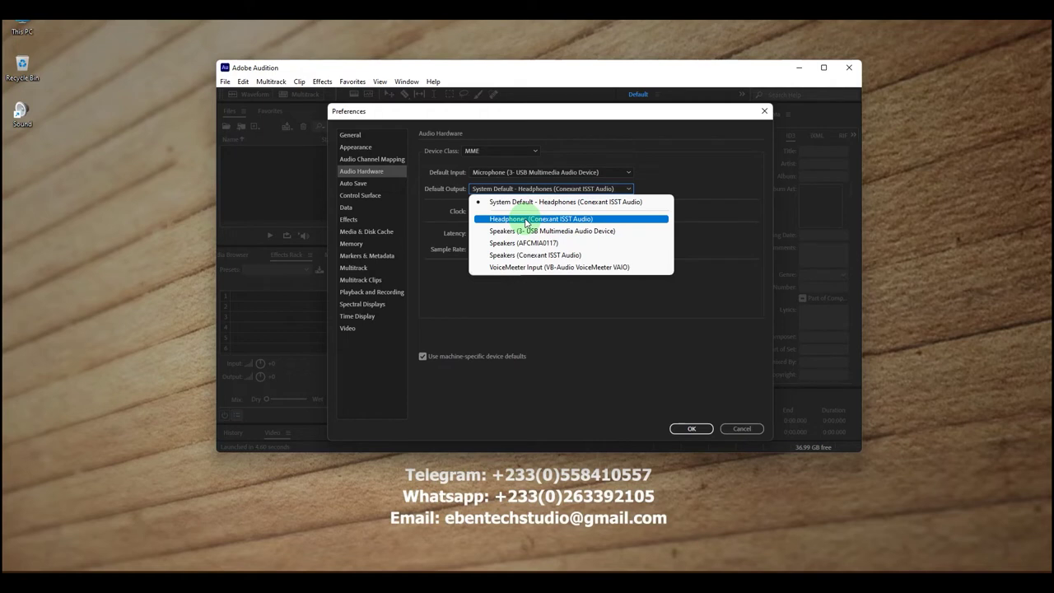
{"action": "left_click", "coordinate": [525, 221]}
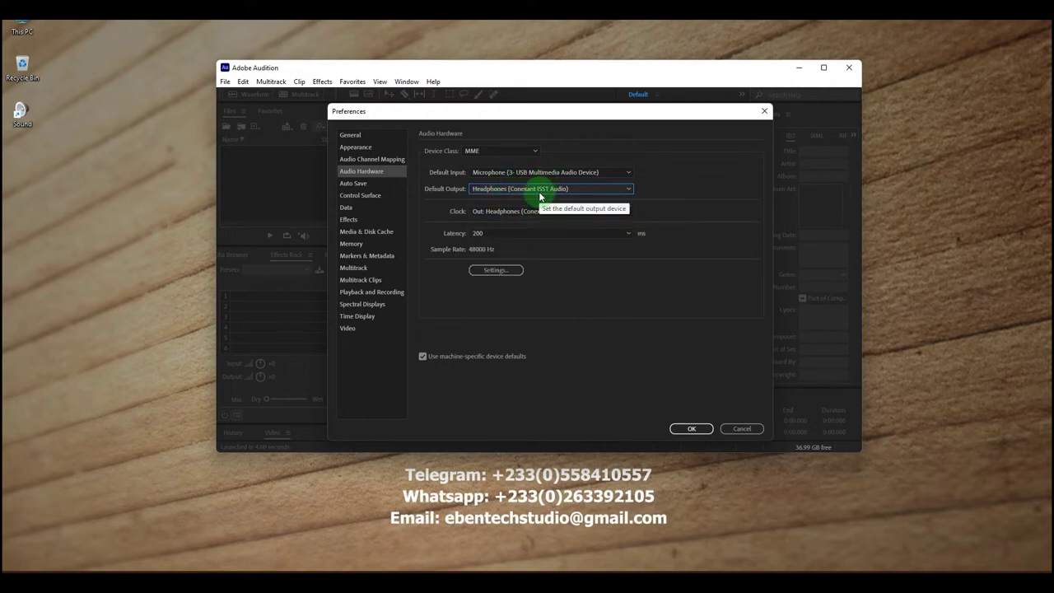
Confirm the audio hardware settings and create Untitled Session 21 at 48000 Hz, 32-bit float, stereo.
{"action": "left_click", "coordinate": [685, 428]}
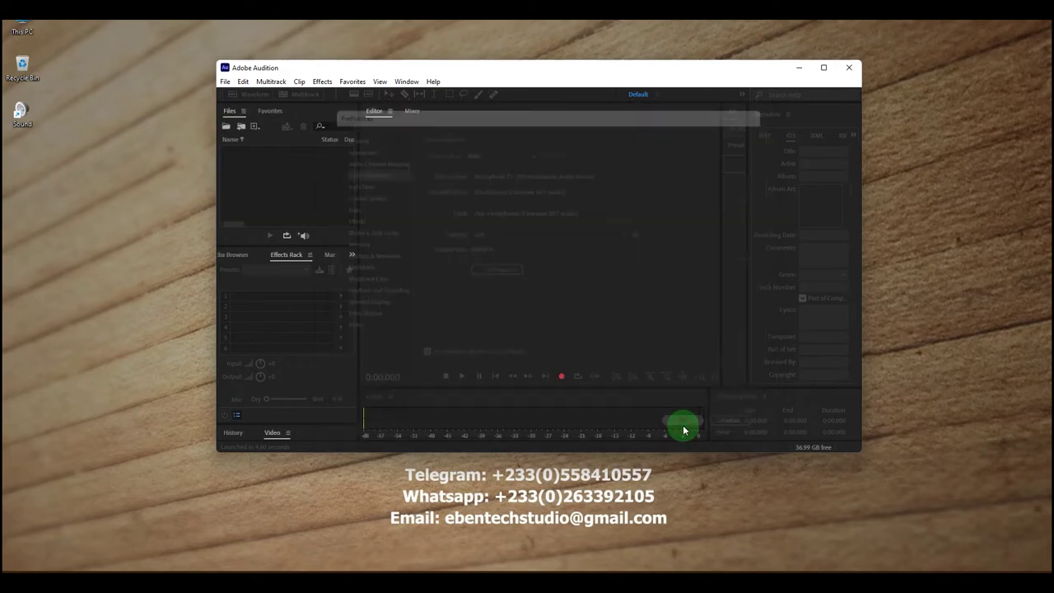
{"action": "left_click", "coordinate": [223, 81]}
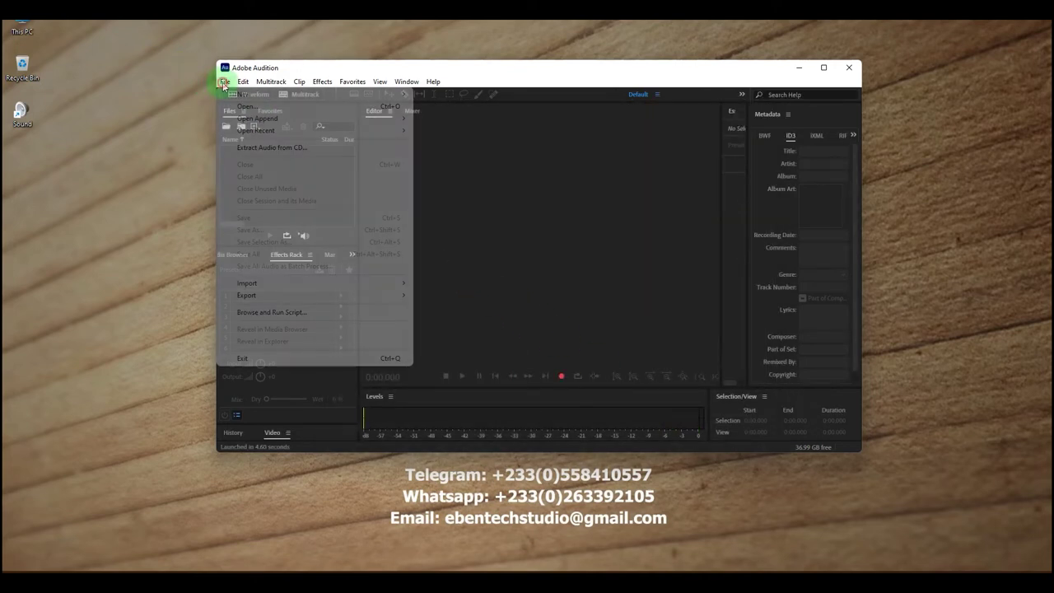
{"action": "mouse_move", "coordinate": [229, 93]}
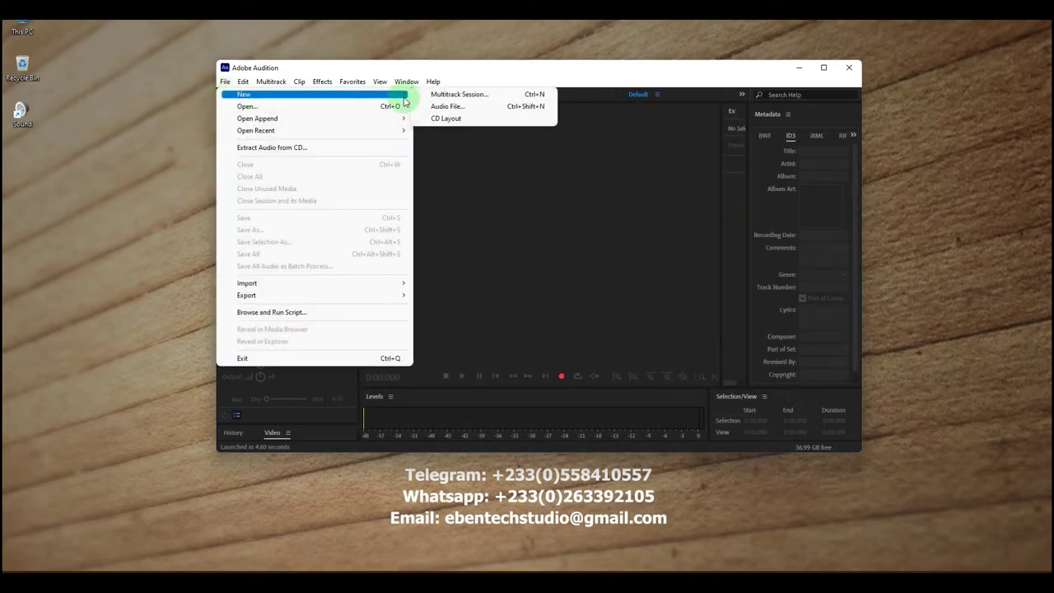
{"action": "left_click", "coordinate": [436, 94]}
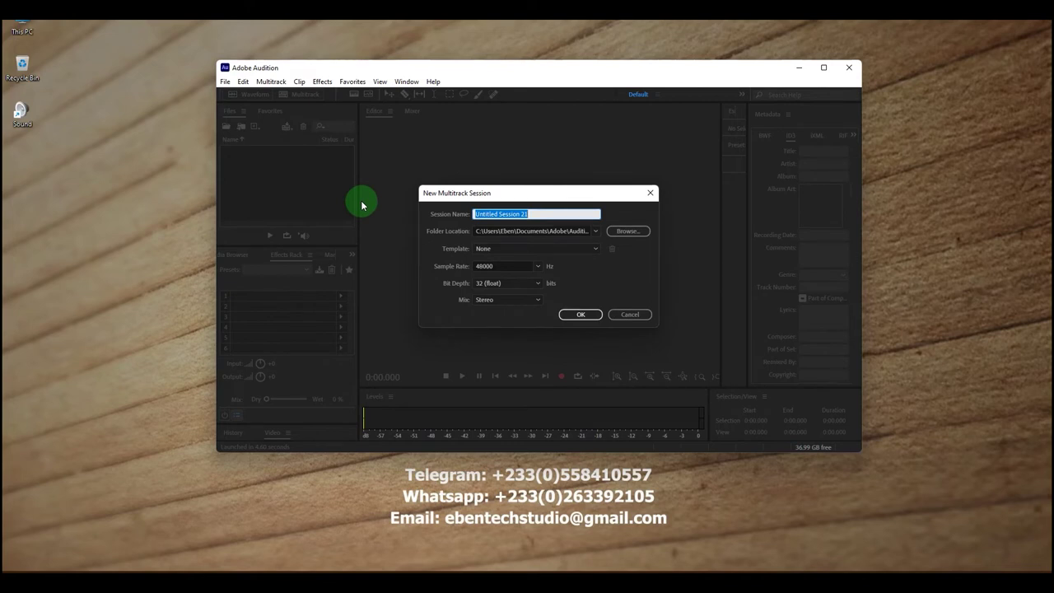
{"action": "left_click", "coordinate": [579, 315]}
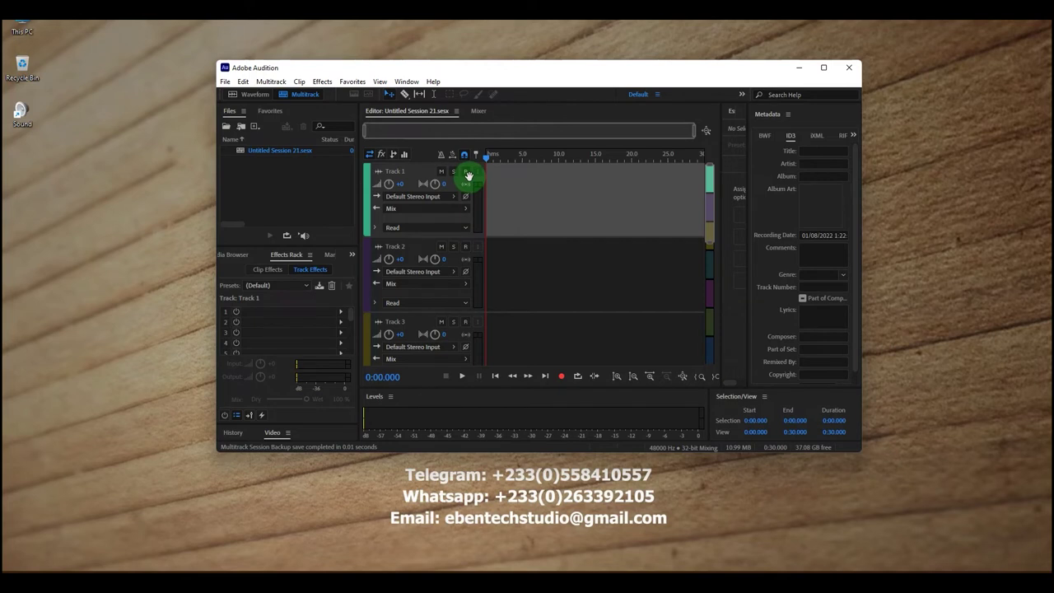
Arm Track 1's R button and enable its I input monitoring to show live mic levels.
{"action": "left_click", "coordinate": [466, 172]}
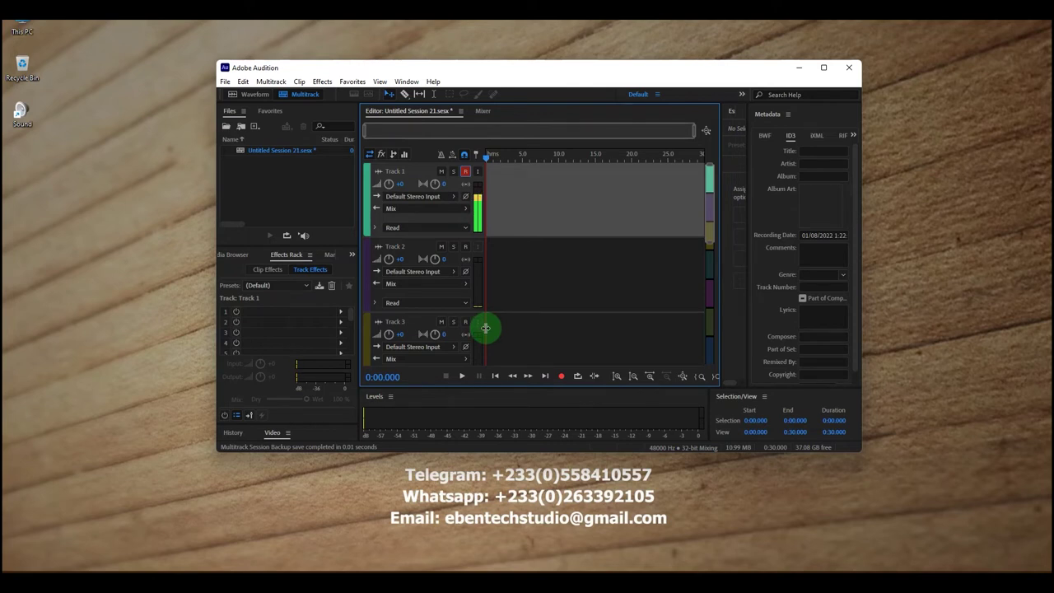
{"action": "left_click", "coordinate": [465, 171]}
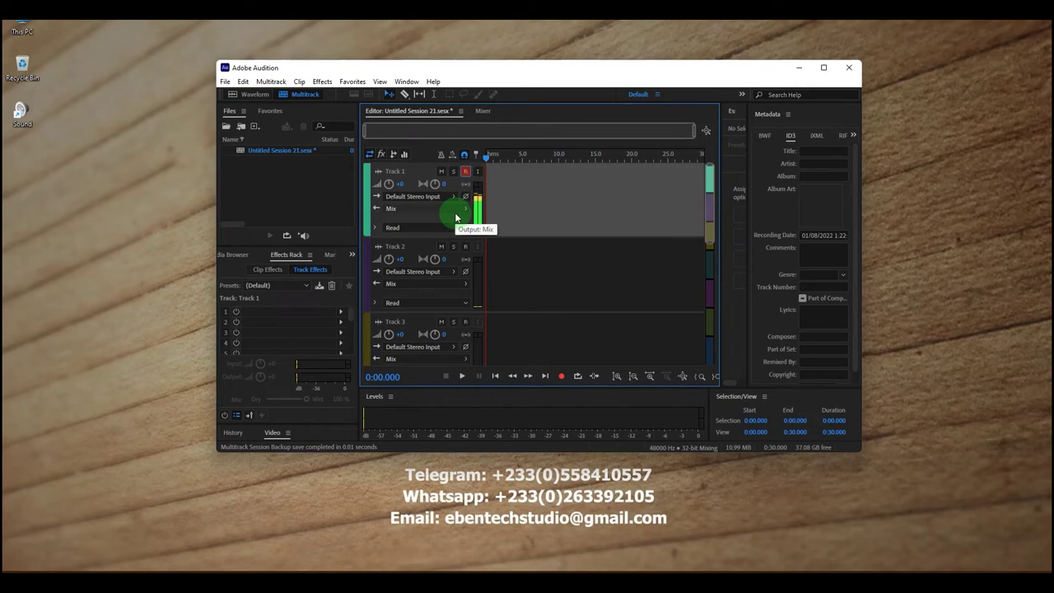
{"action": "left_click", "coordinate": [477, 173]}
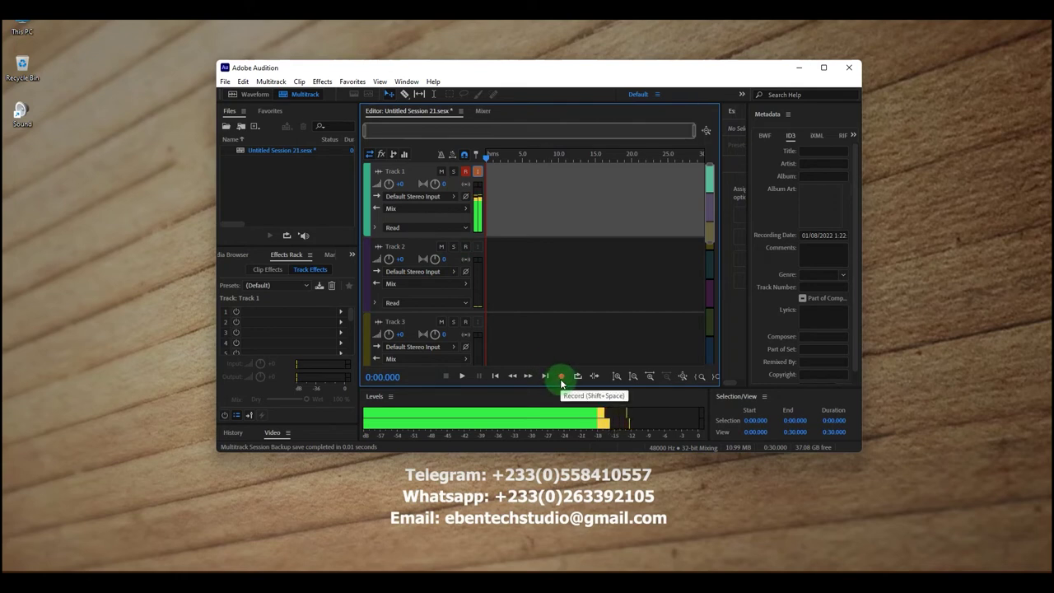
Record a 19-second Track 1_001 take, turn off Track 1 monitoring, and show the desktop.
{"action": "left_click", "coordinate": [478, 172]}
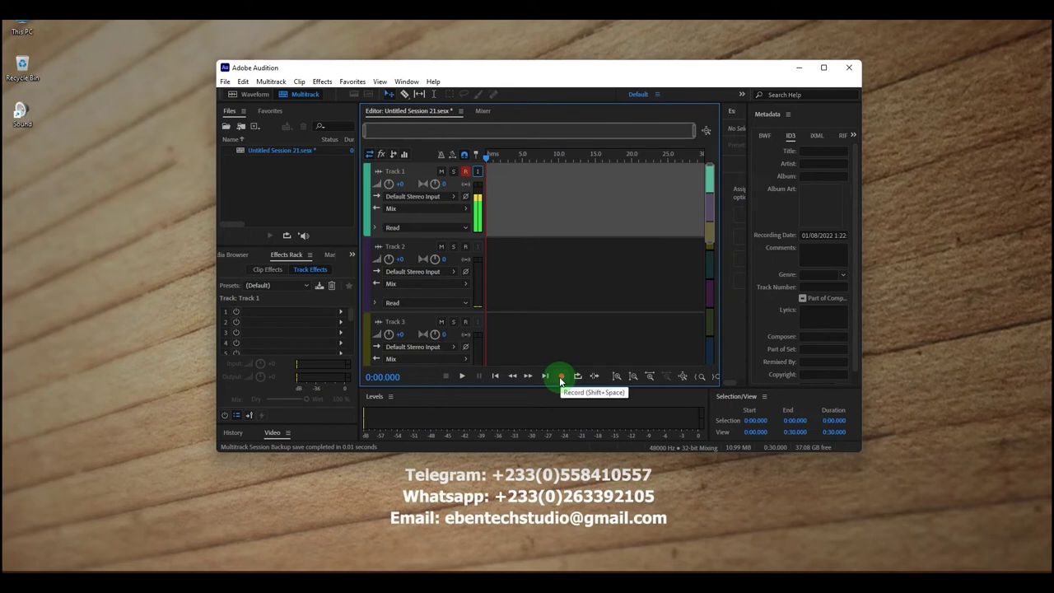
{"action": "left_click", "coordinate": [561, 377]}
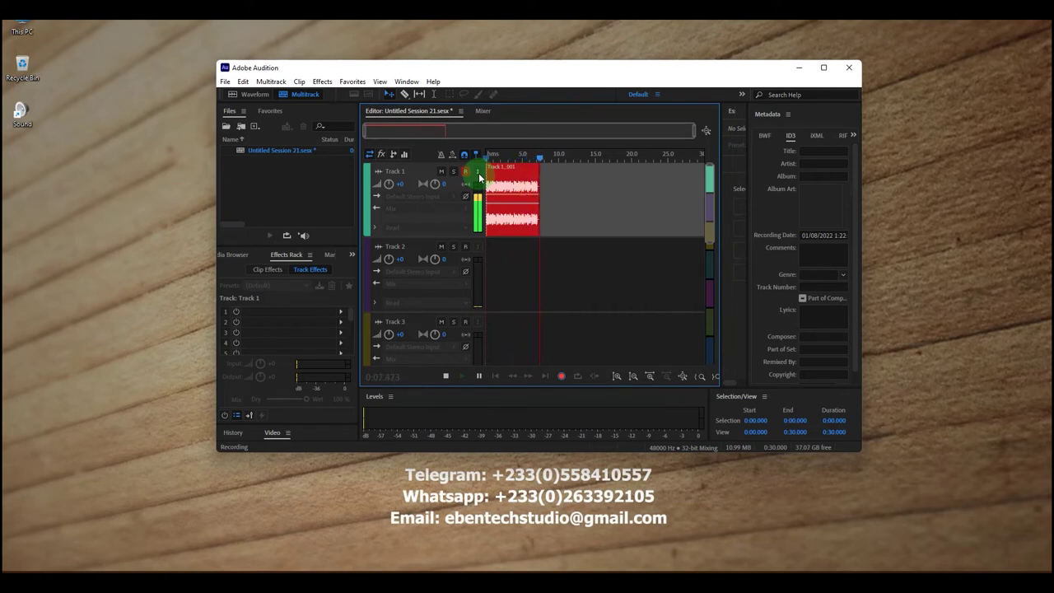
{"action": "left_click", "coordinate": [477, 171]}
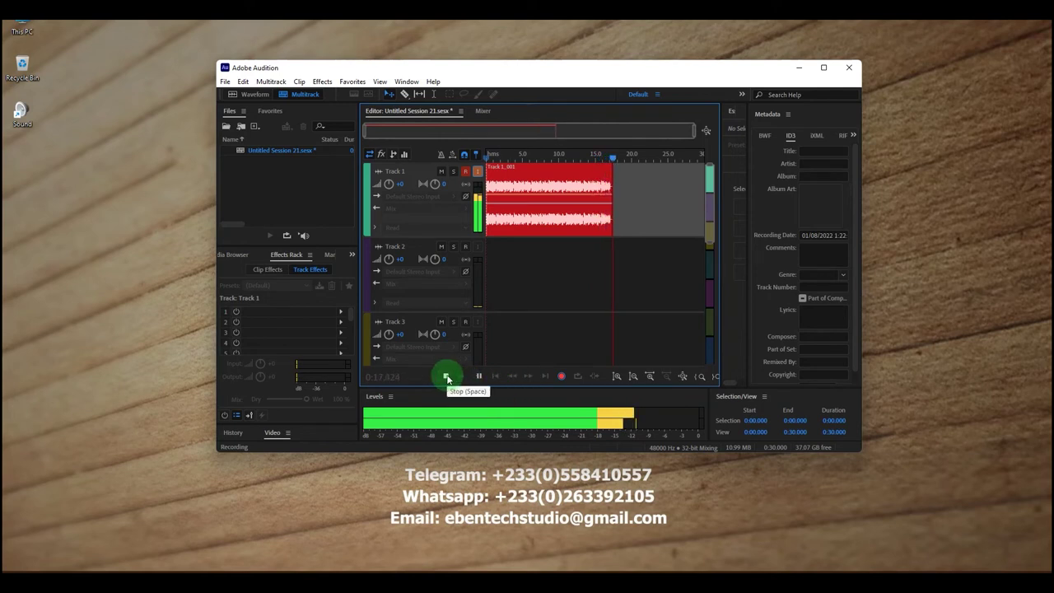
{"action": "left_click", "coordinate": [447, 378]}
{"action": "left_click", "coordinate": [478, 172]}
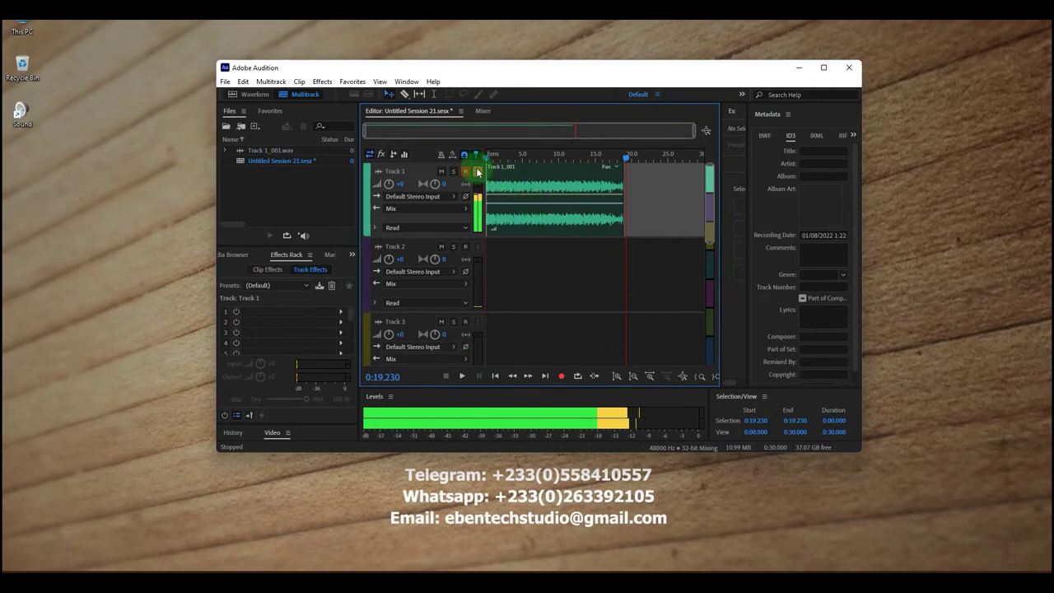
{"action": "left_click", "coordinate": [479, 171]}
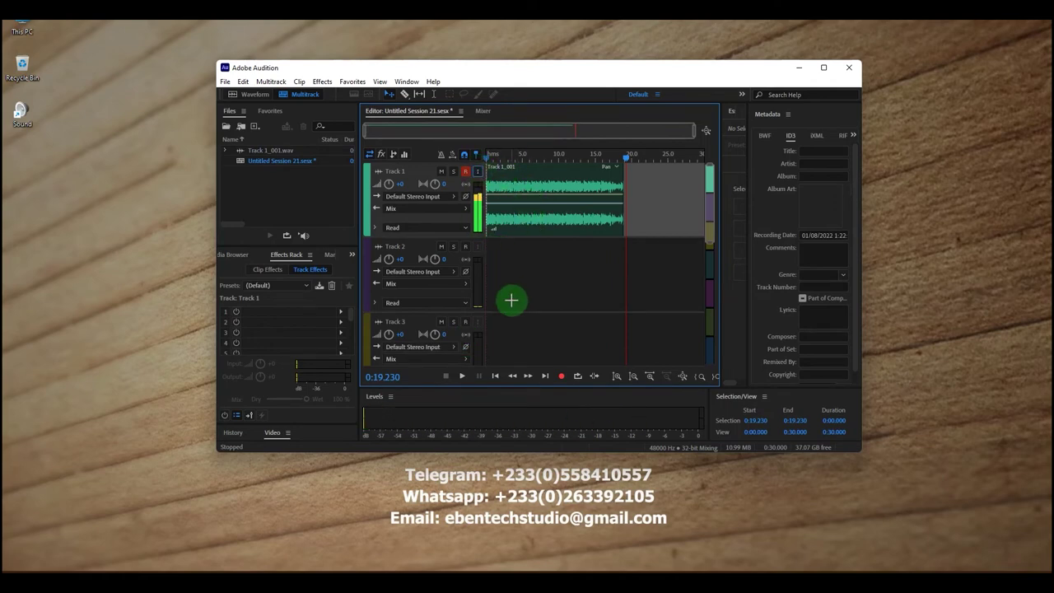
{"action": "key", "text": "super+d"}
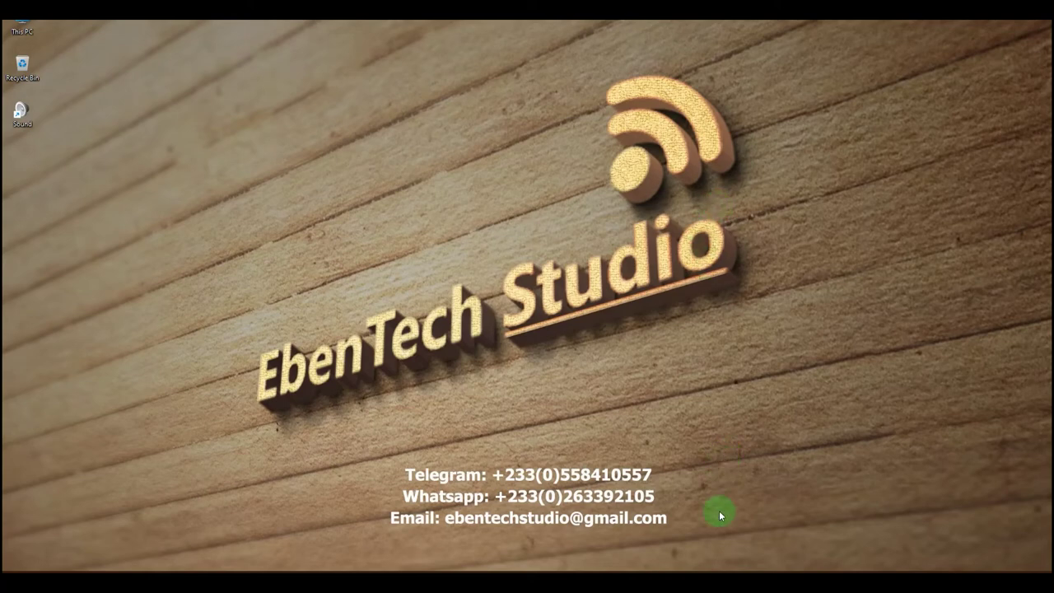
Add an Audio Input Capture source named DOCK MIC using Microphone (3- USB Multimedia Audio Device).
{"action": "left_click", "coordinate": [703, 554]}
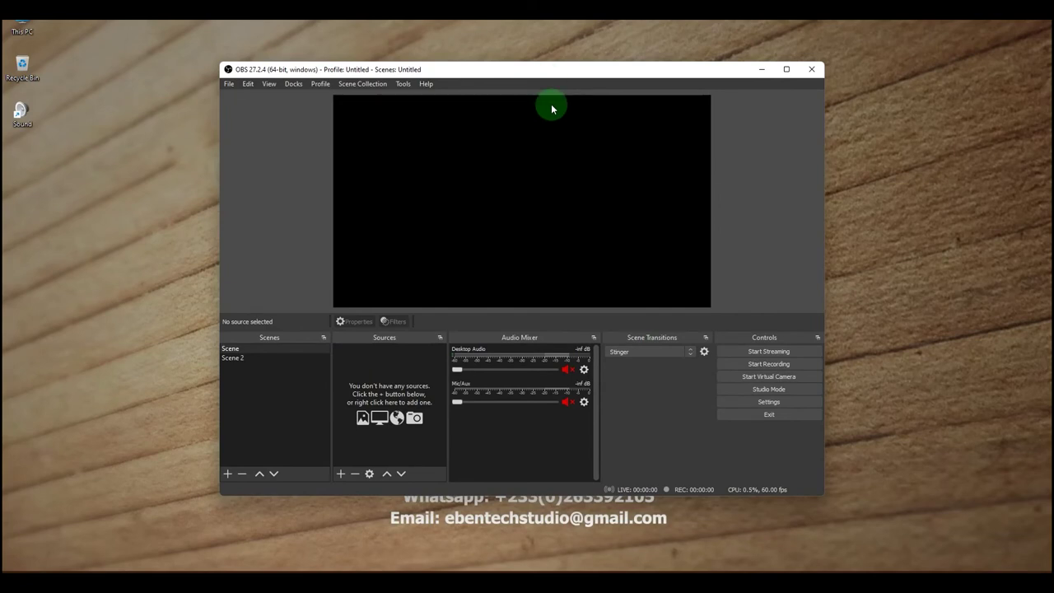
{"action": "left_click_drag", "start_coordinate": [548, 71], "coordinate": [569, 71]}
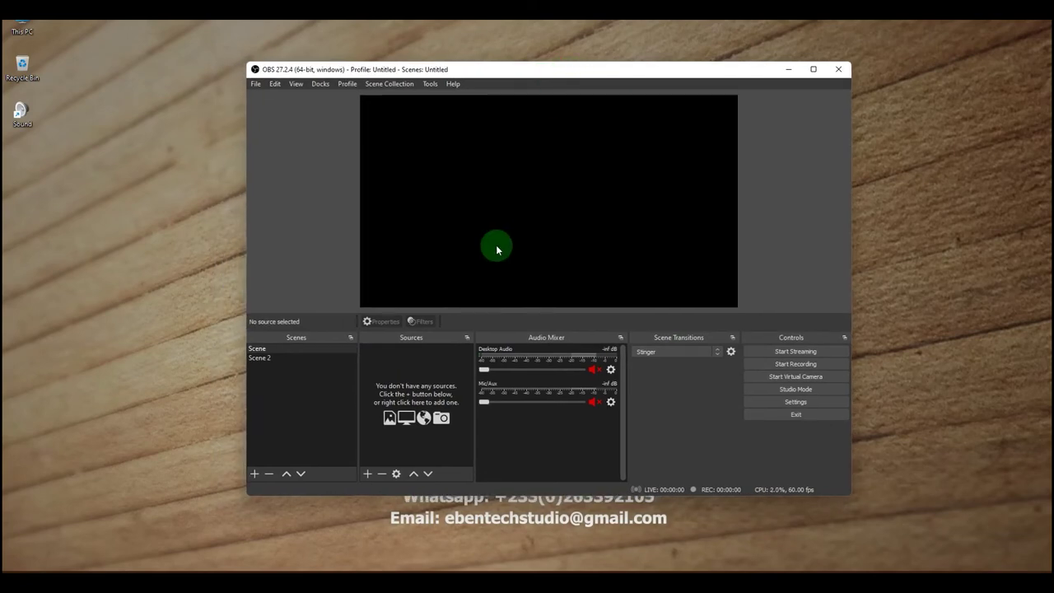
{"action": "left_click", "coordinate": [366, 473]}
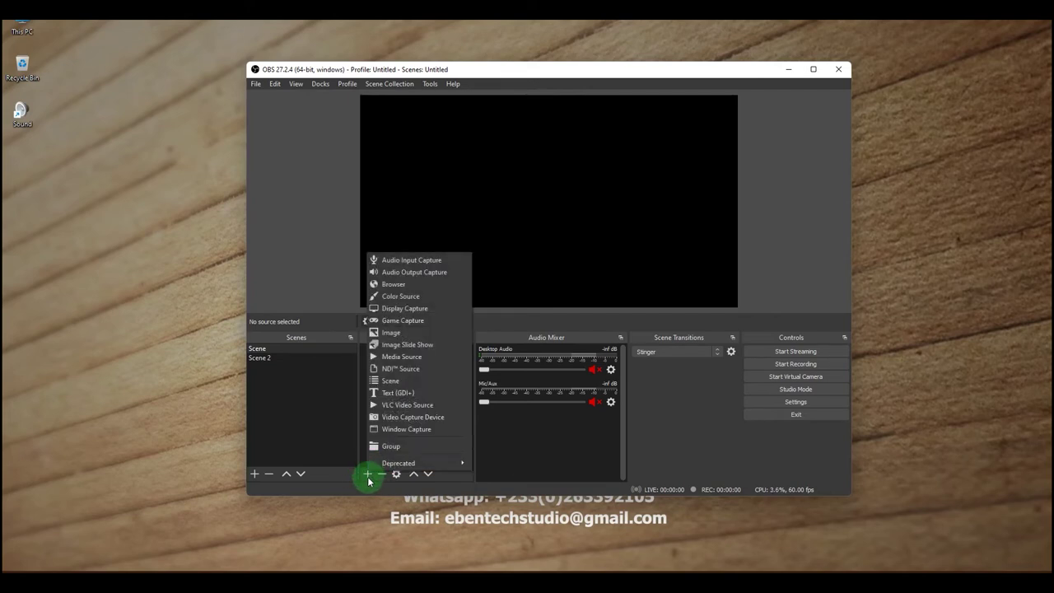
{"action": "left_click", "coordinate": [409, 262]}
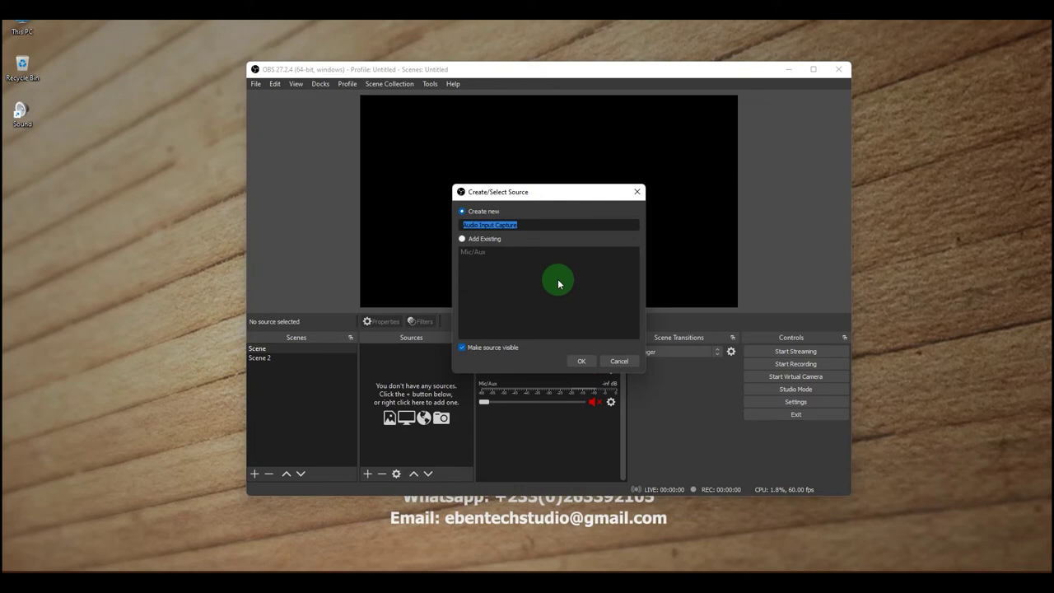
{"action": "type", "text": "L"}
{"action": "key", "text": "BackSpace"}
{"action": "type", "text": "DOCK MIC"}
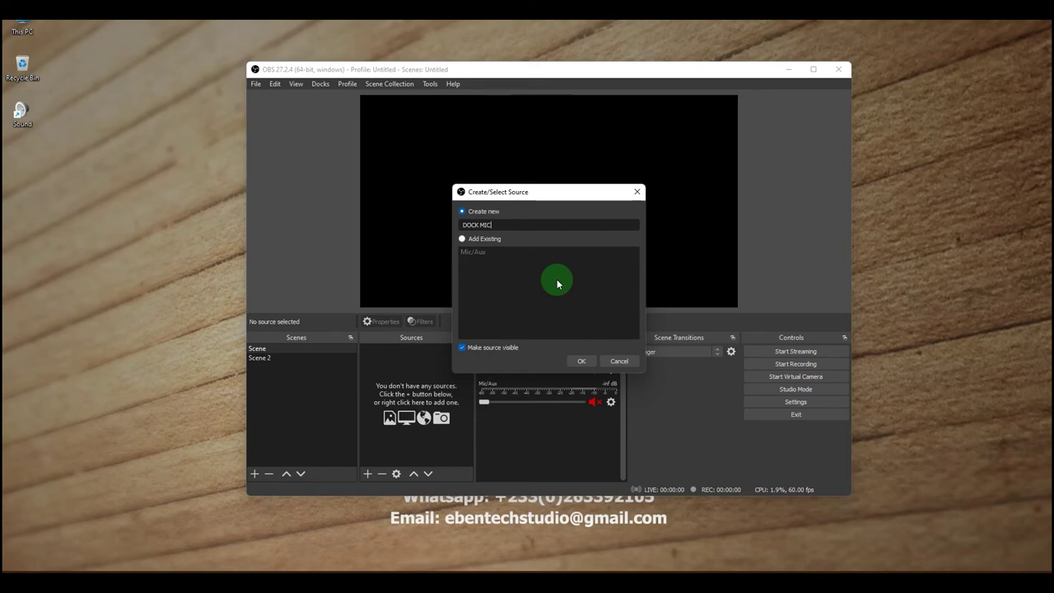
{"action": "key", "text": "Return"}
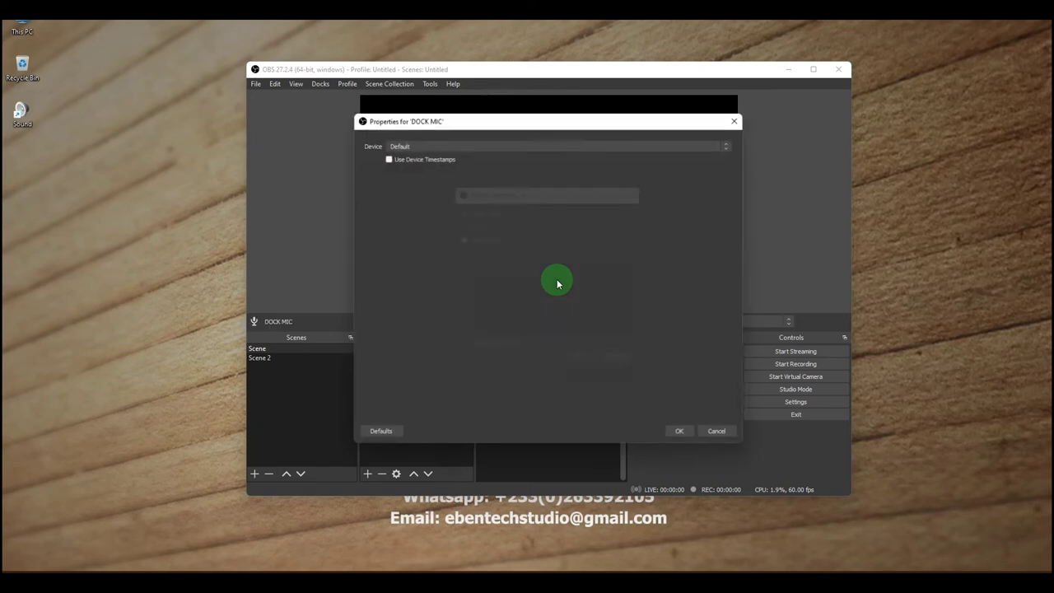
{"action": "left_click", "coordinate": [561, 148]}
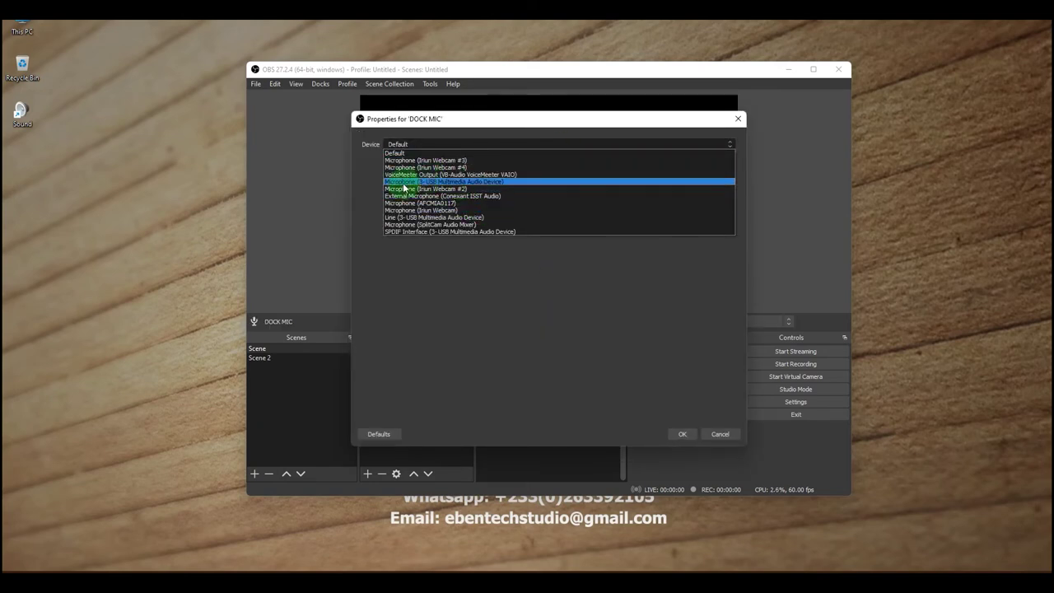
{"action": "left_click", "coordinate": [455, 181]}
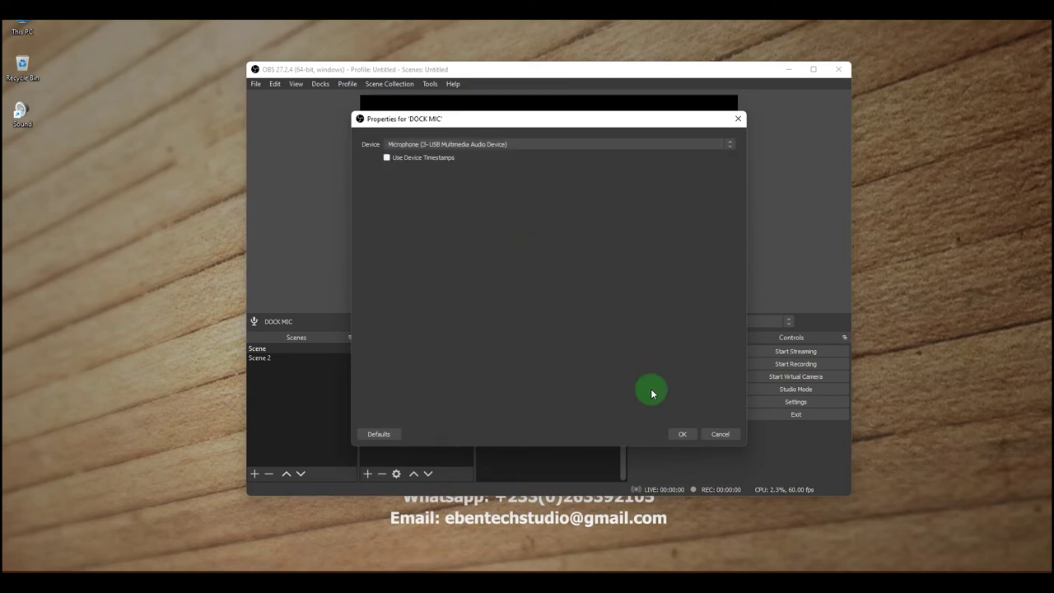
Accept DOCK MIC, then set its Audio Monitoring to Monitor and Output in Advanced Audio Properties.
{"action": "left_click", "coordinate": [681, 434]}
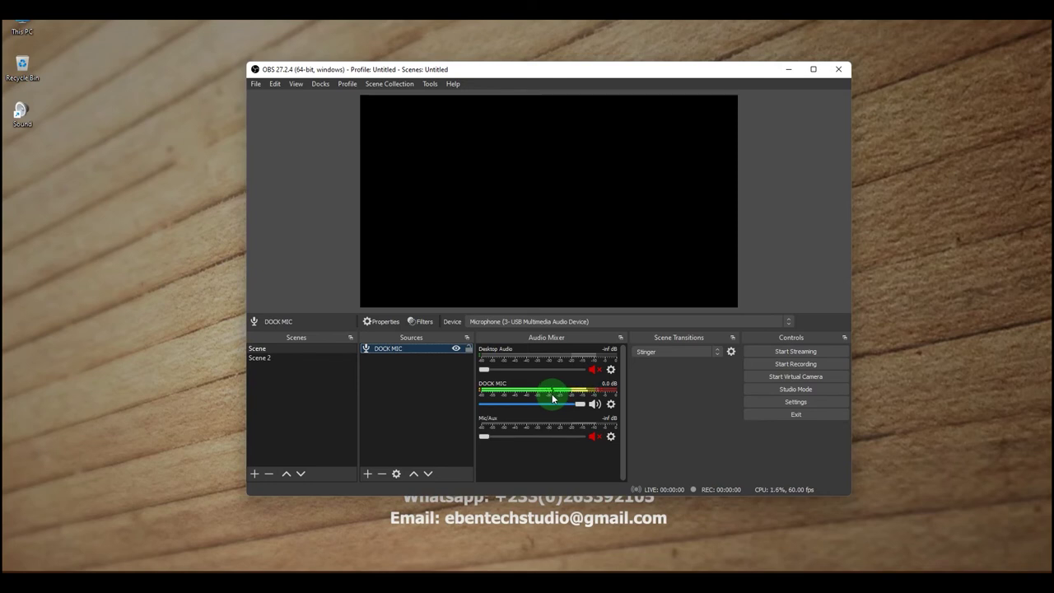
{"action": "left_click", "coordinate": [612, 405]}
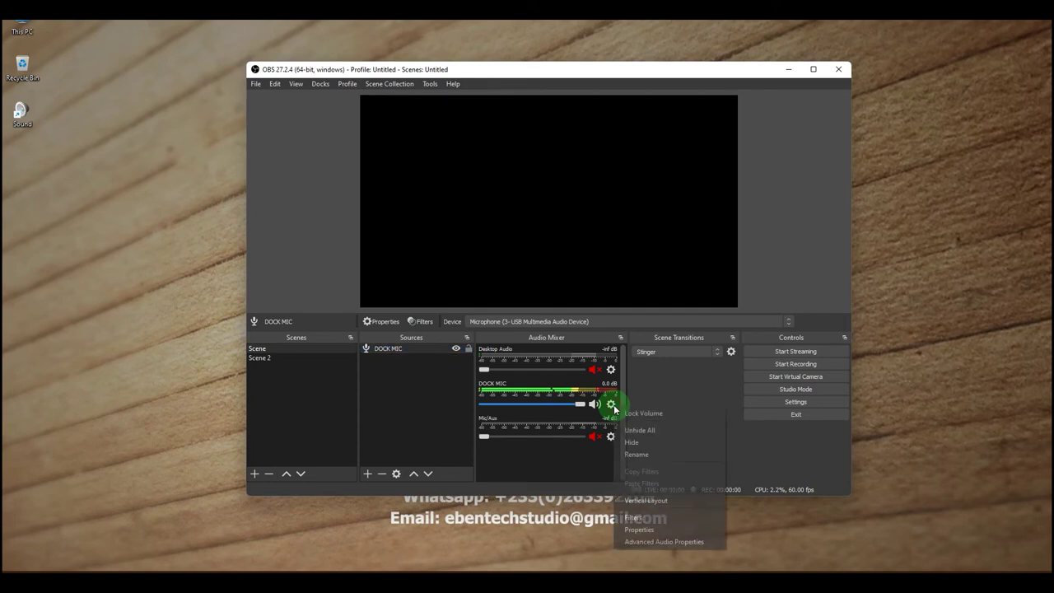
{"action": "left_click", "coordinate": [651, 543]}
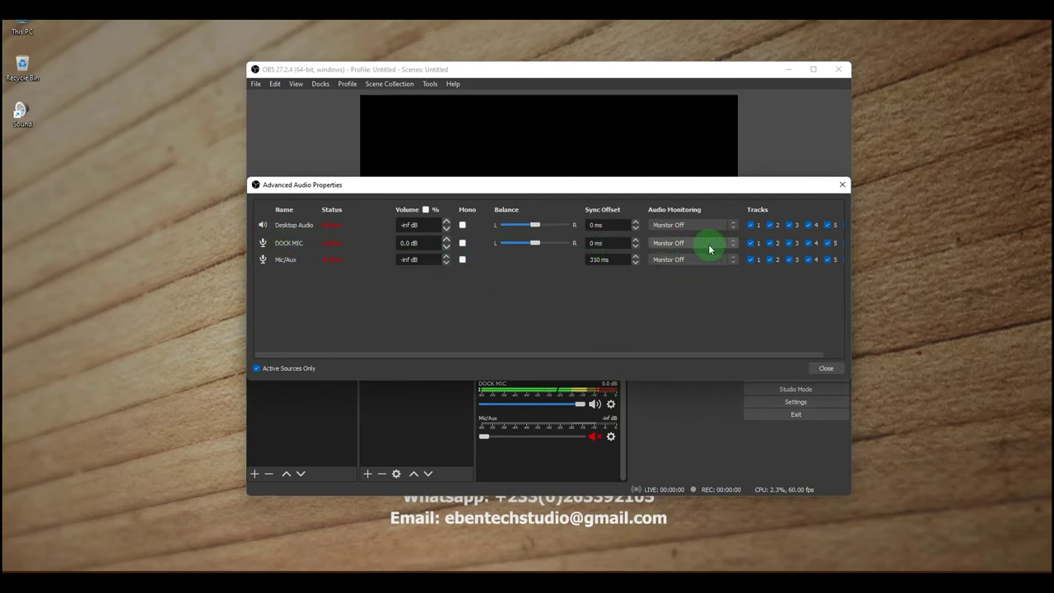
{"action": "left_click", "coordinate": [736, 247]}
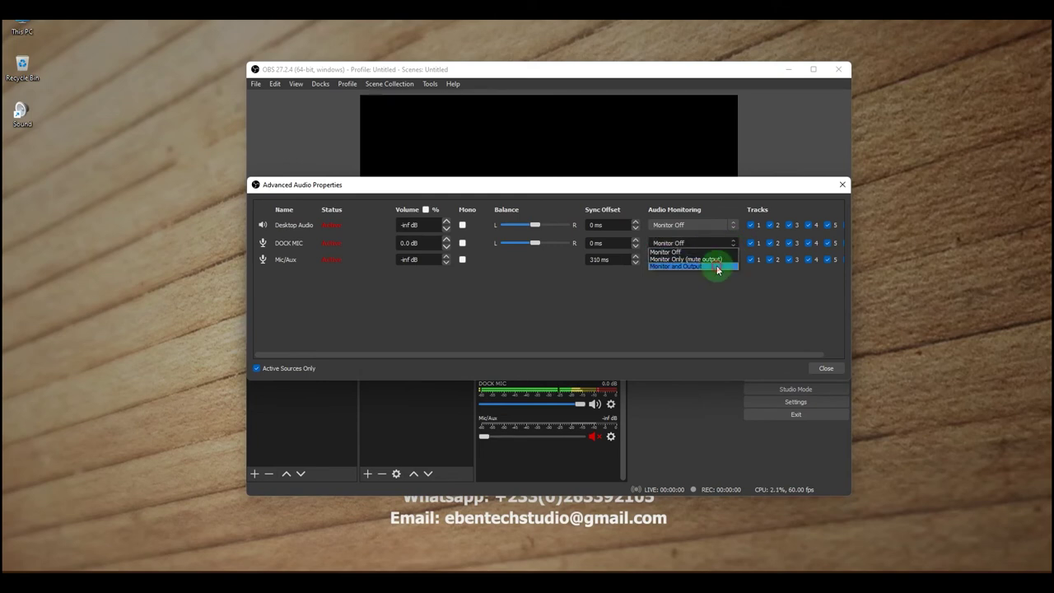
{"action": "left_click", "coordinate": [716, 265]}
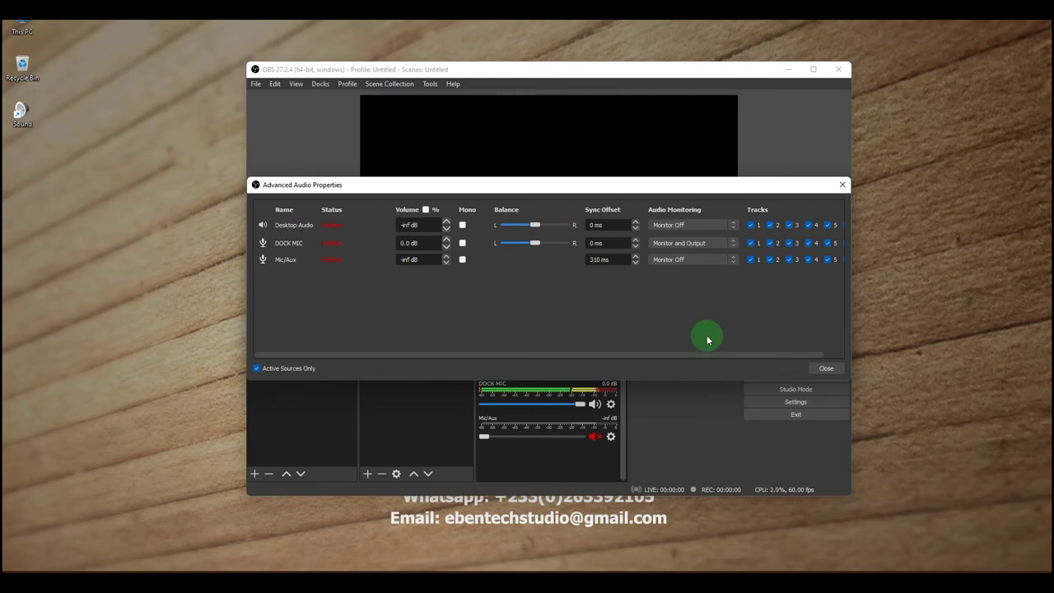
{"action": "left_click", "coordinate": [825, 369]}
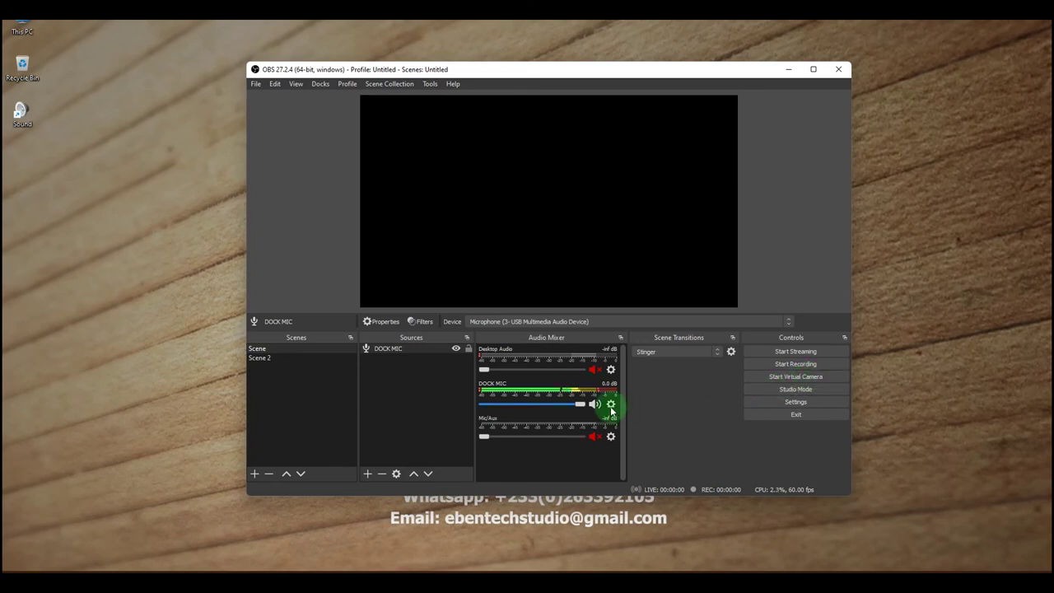
Lower the DOCK MIC volume in OBS's Audio Mixer to about -56.8 dB.
{"action": "left_click_drag", "start_coordinate": [581, 405], "coordinate": [525, 407]}
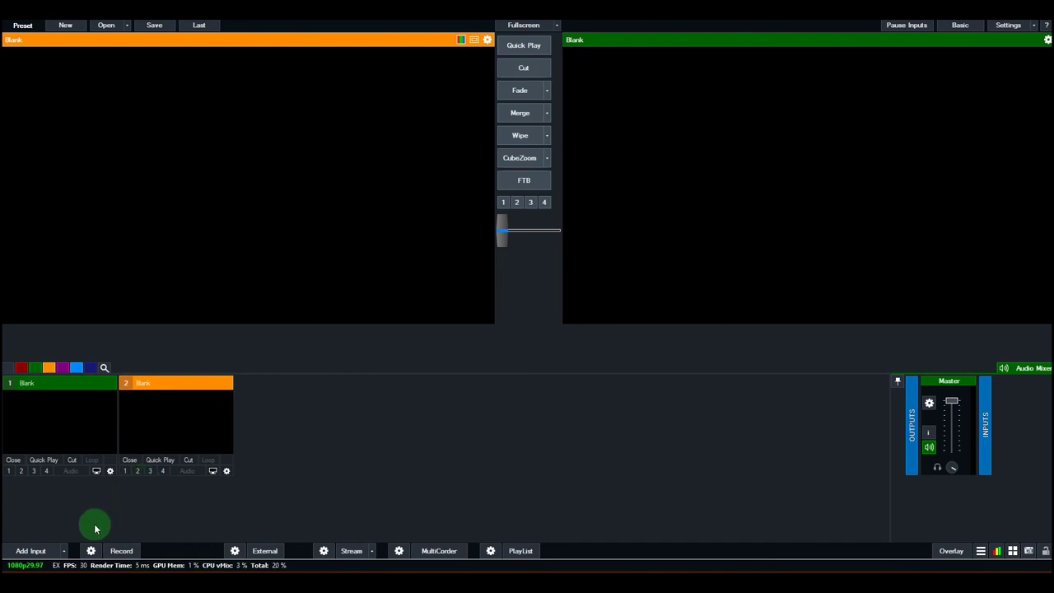
Add a vMix Audio Input using Microphone (3- USB Multimedia Audio Device).
{"action": "left_click", "coordinate": [34, 551]}
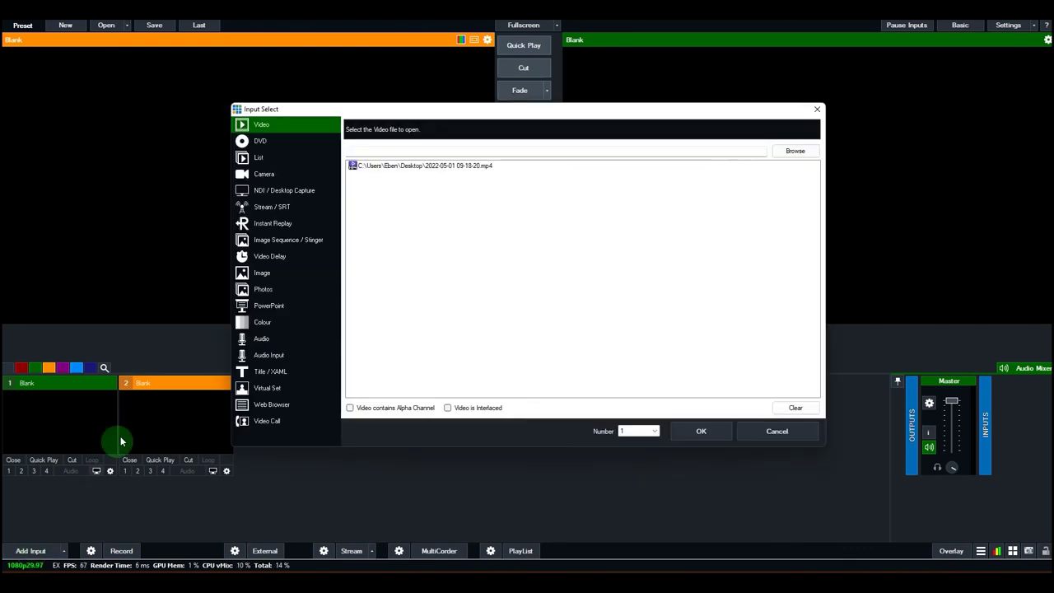
{"action": "left_click", "coordinate": [267, 359]}
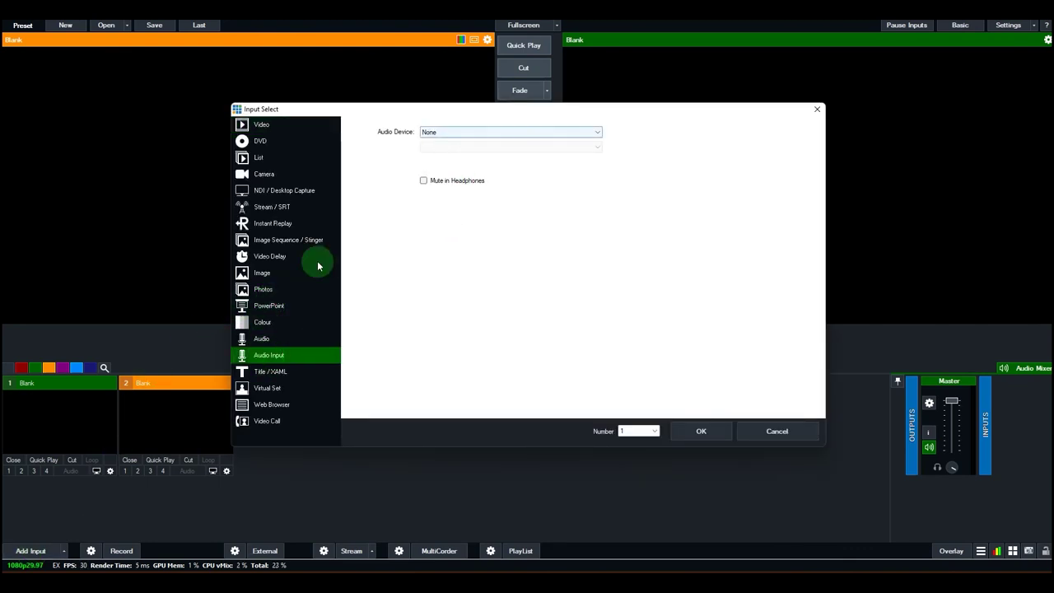
{"action": "left_click", "coordinate": [499, 134]}
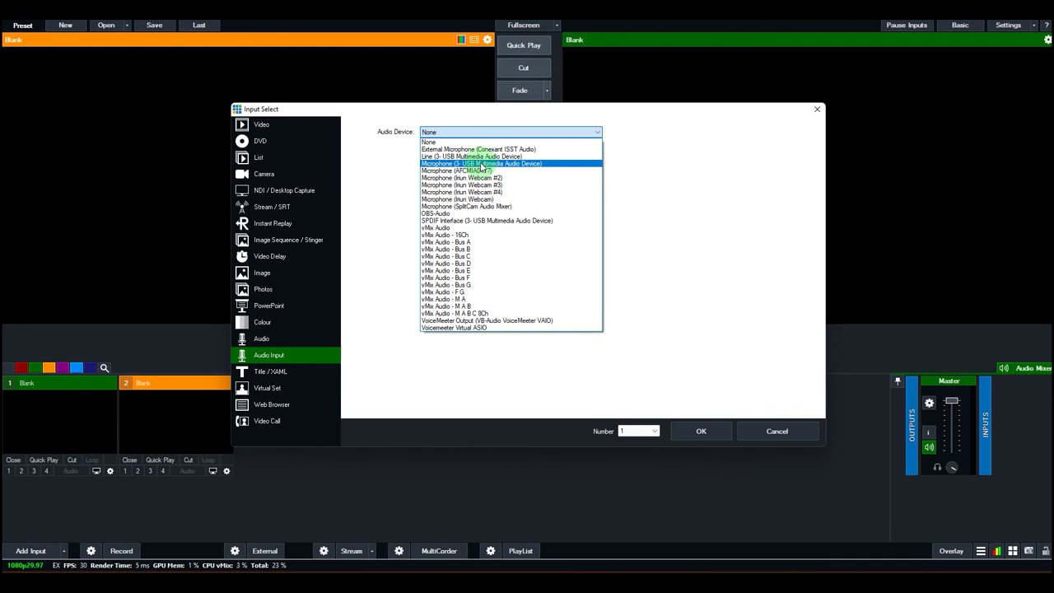
{"action": "left_click", "coordinate": [481, 164]}
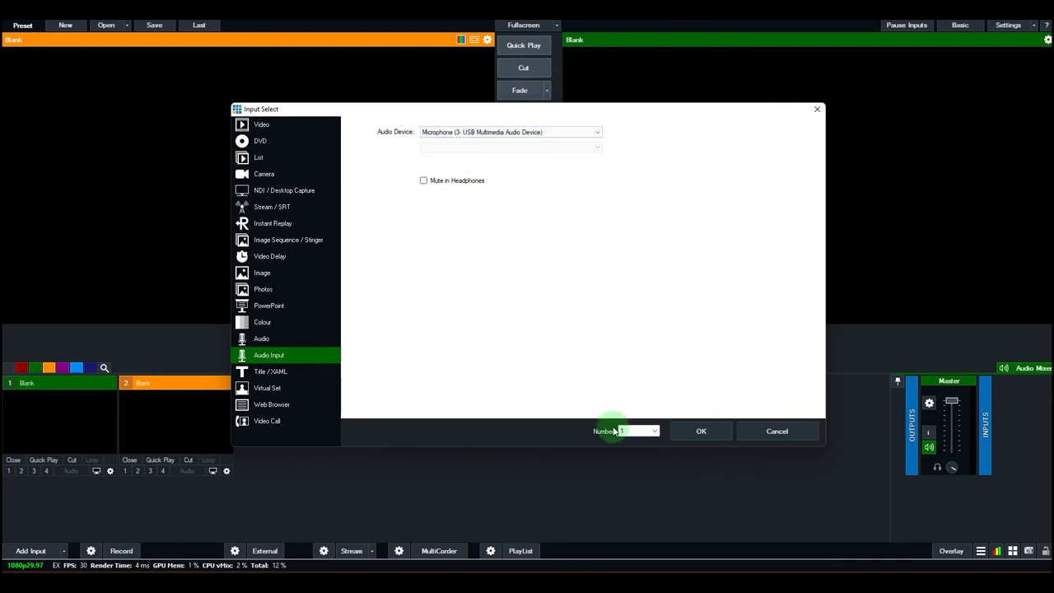
{"action": "left_click", "coordinate": [700, 429]}
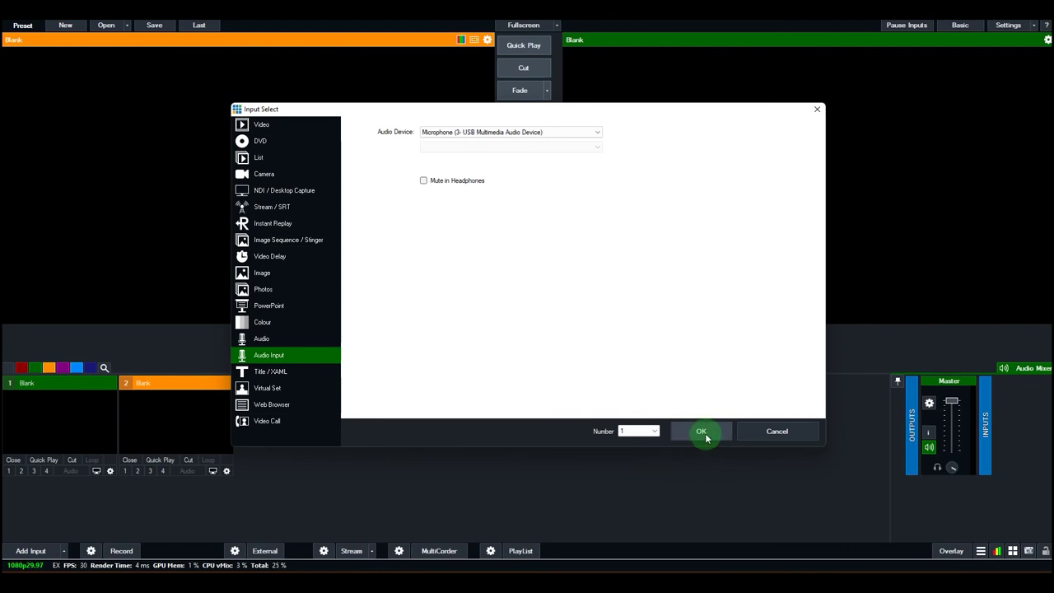